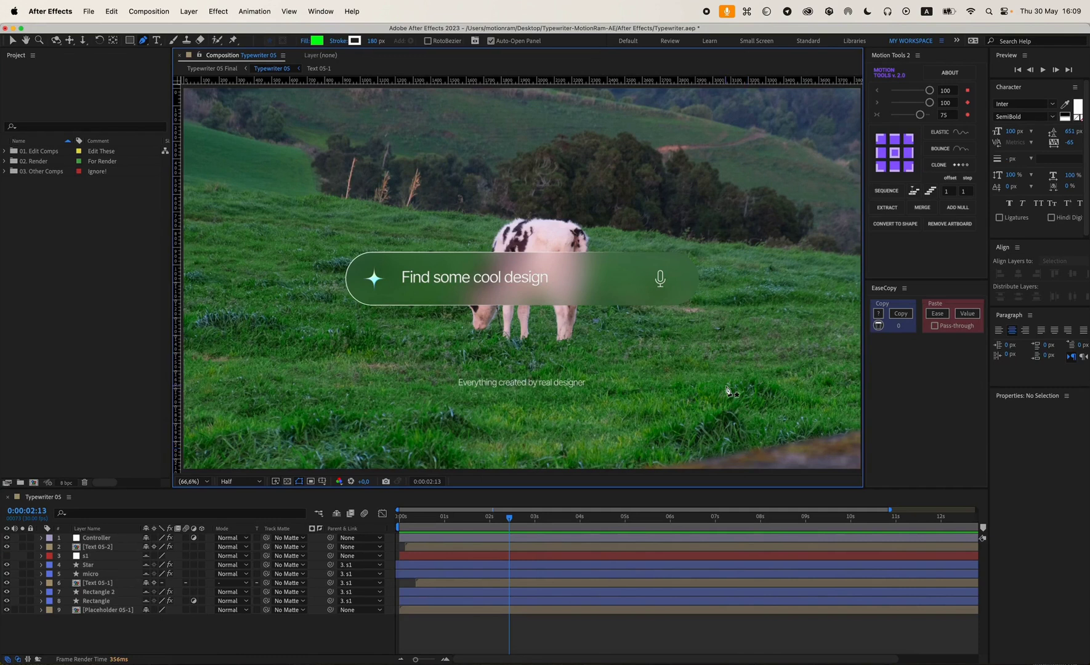
Maximize and restore the viewer, then set Typewriter 05's Fast Previews to Wireframe
key(grave)
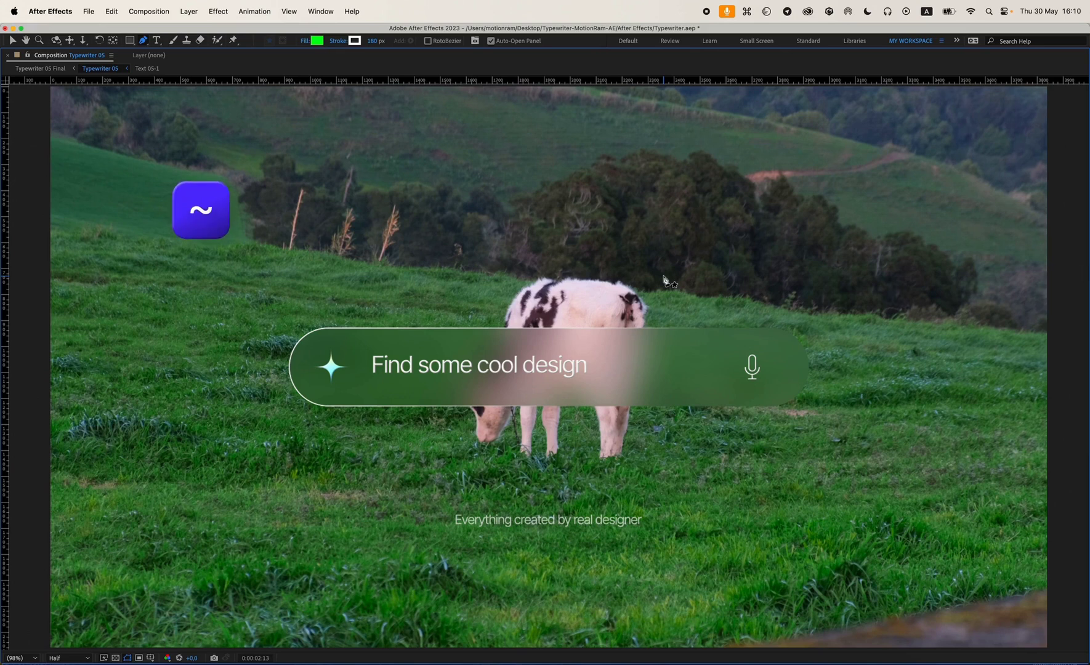
key(grave)
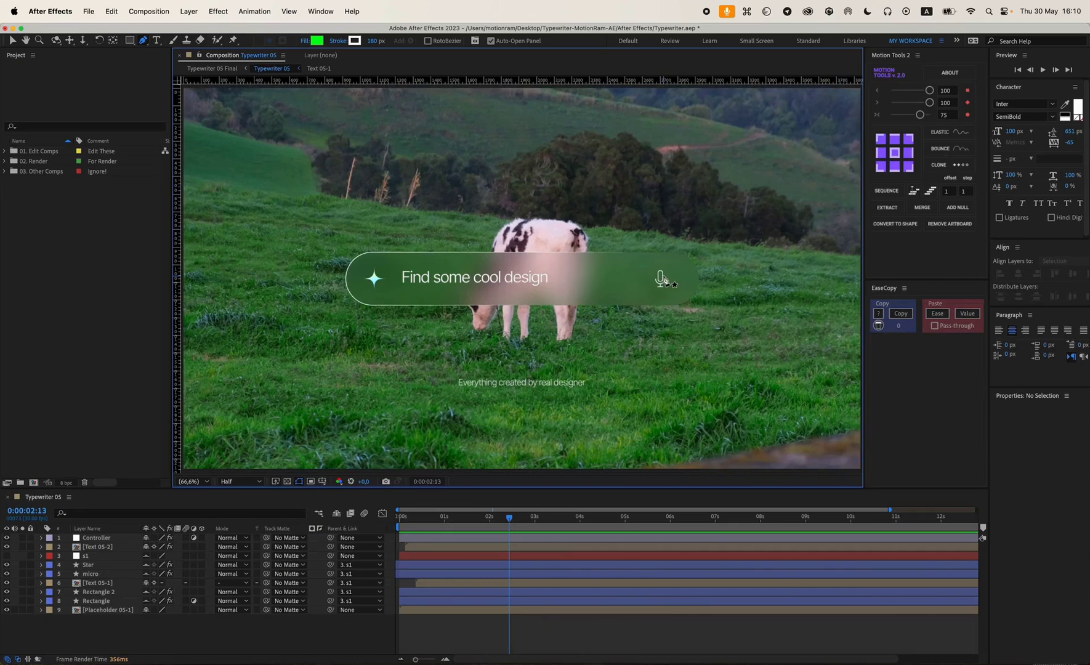
key(v)
click(572, 642)
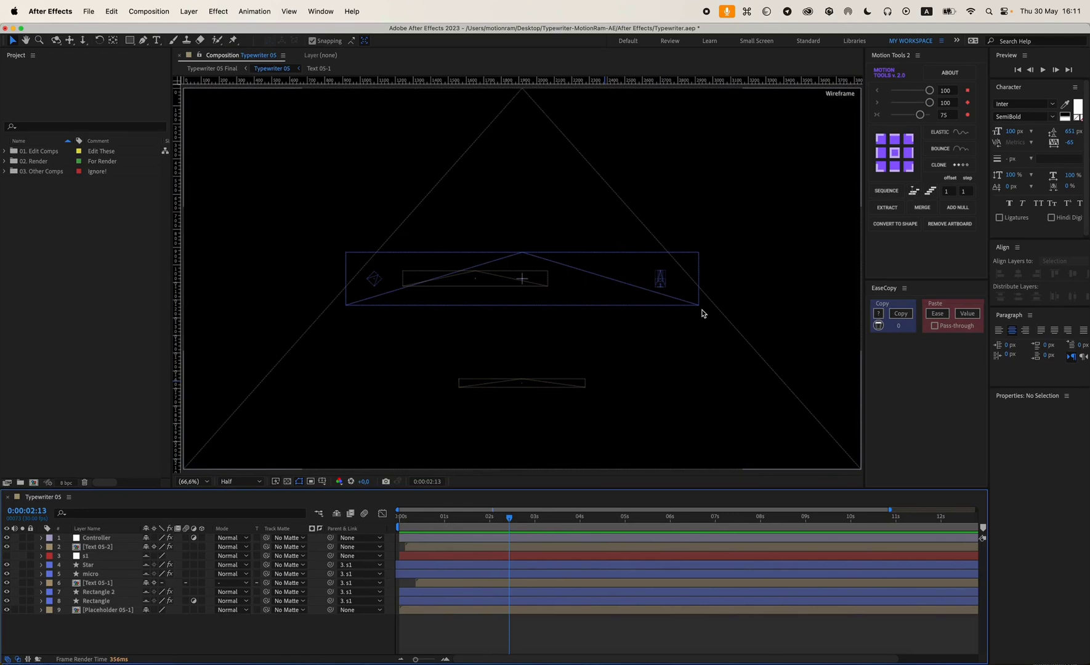
Set Fast Previews back to Off (Final Quality)
click(275, 482)
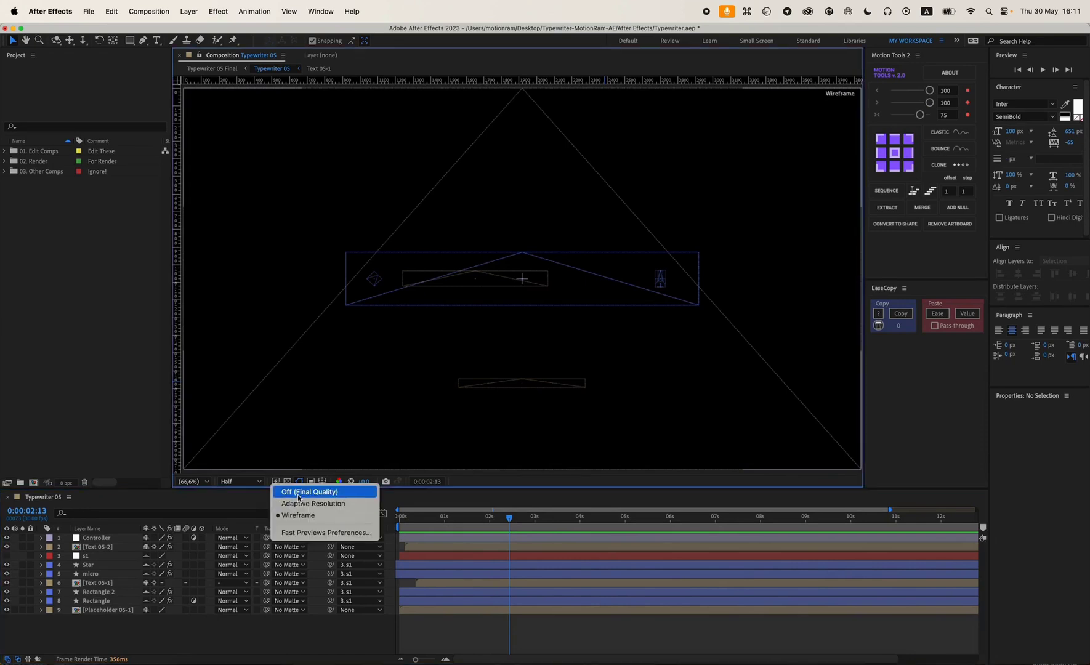
click(302, 492)
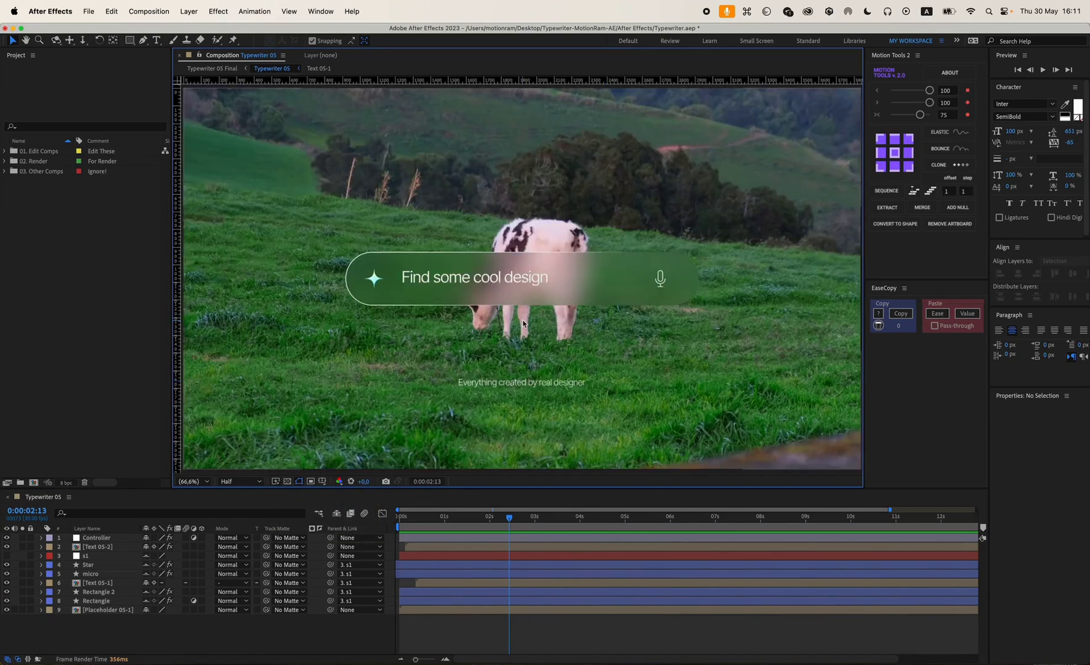
Close the Motion Tools 2 panel, dock EaseCopy at the bottom and collapse the Project panel
mouse_move(584, 308)
mouse_down()
mouse_move(548, 321)
mouse_move(575, 307)
mouse_up()
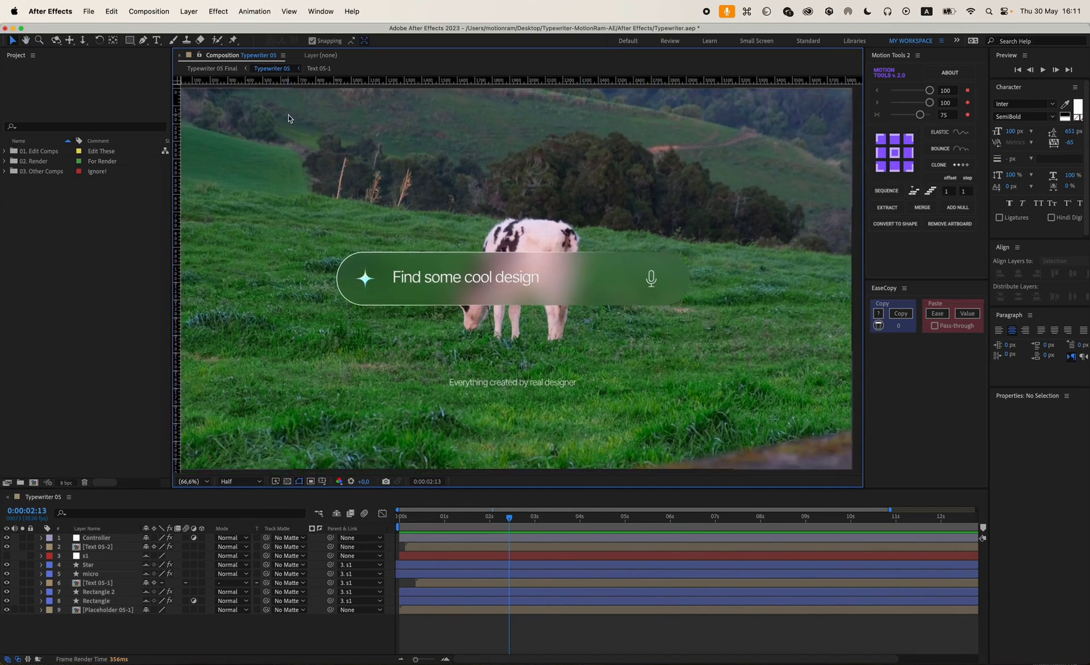
click(918, 55)
click(923, 66)
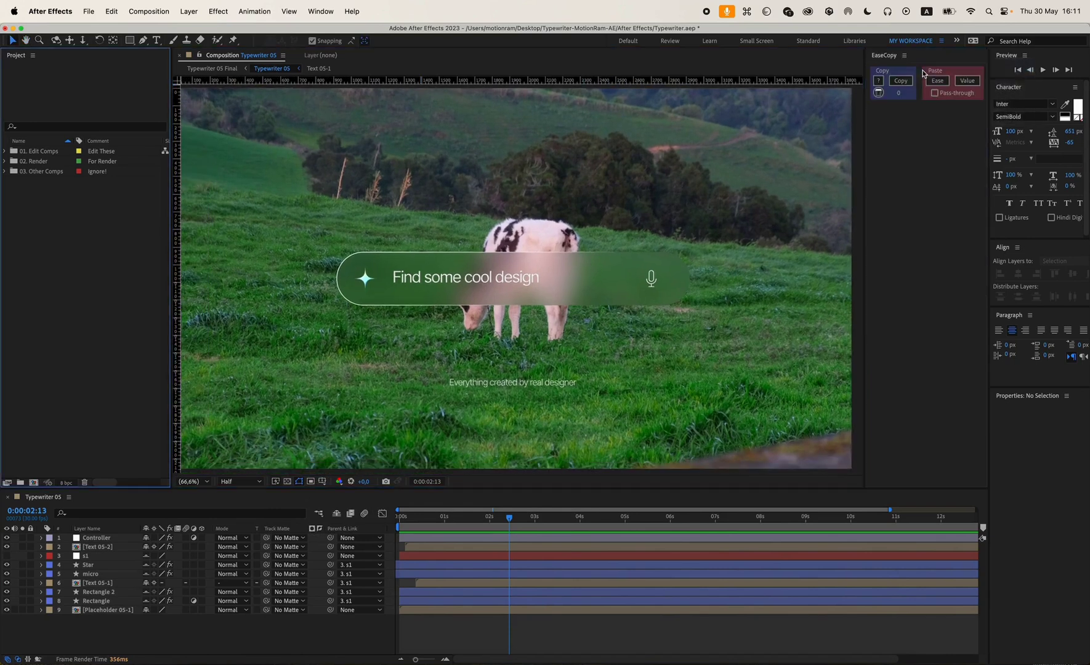
drag(886, 56, 414, 280)
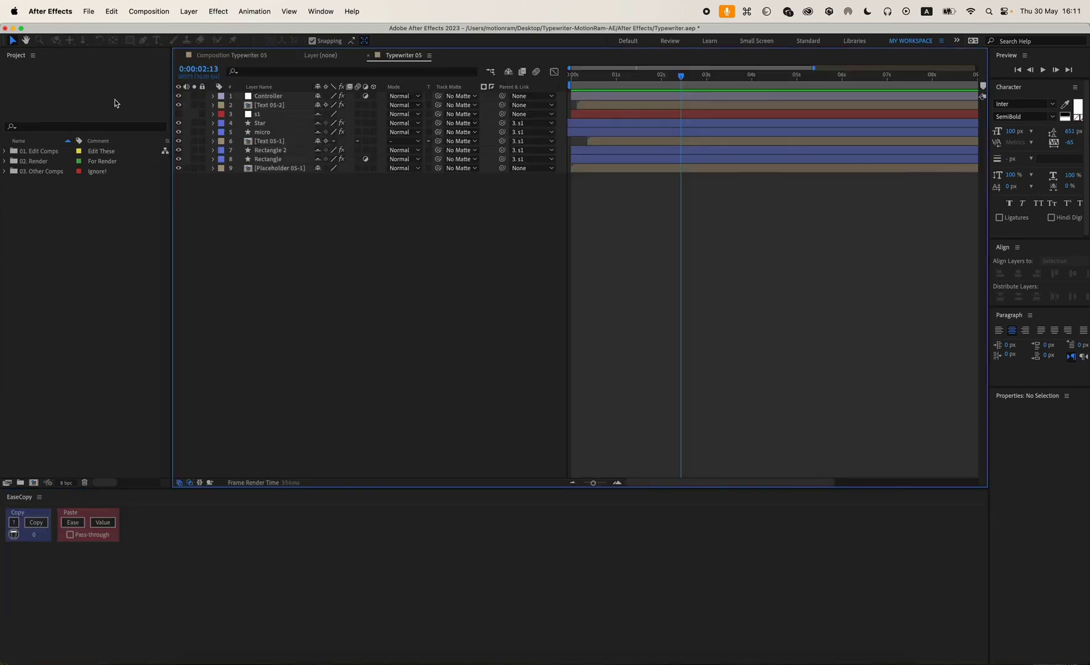
drag(174, 94, 43, 105)
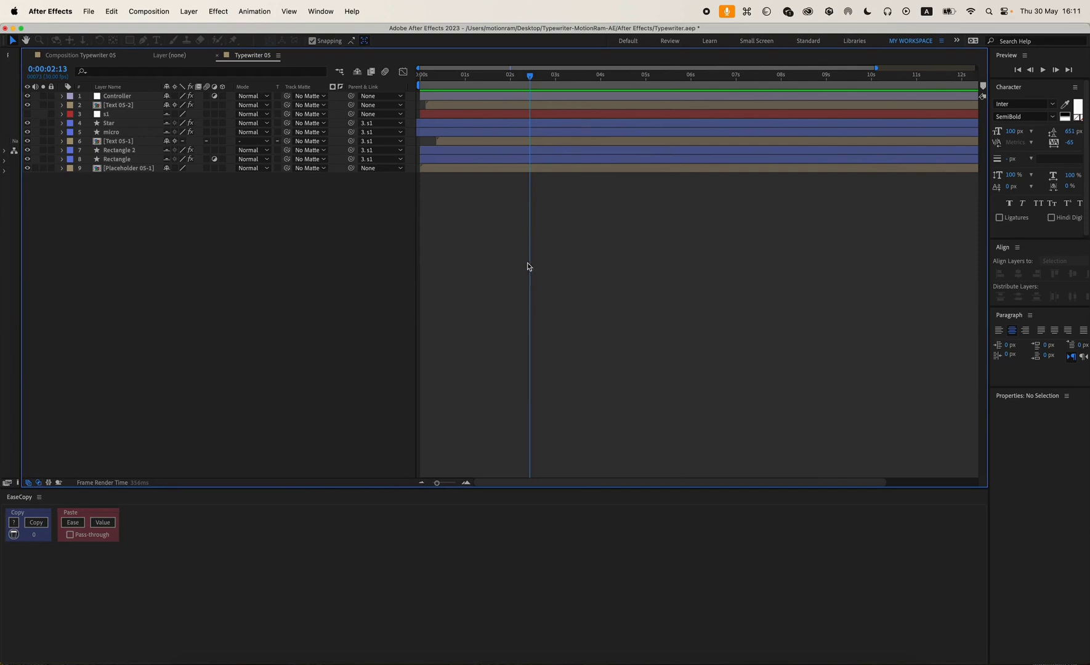
Reset MY WORKSPACE to its saved layout and widen the composition viewer
click(319, 11)
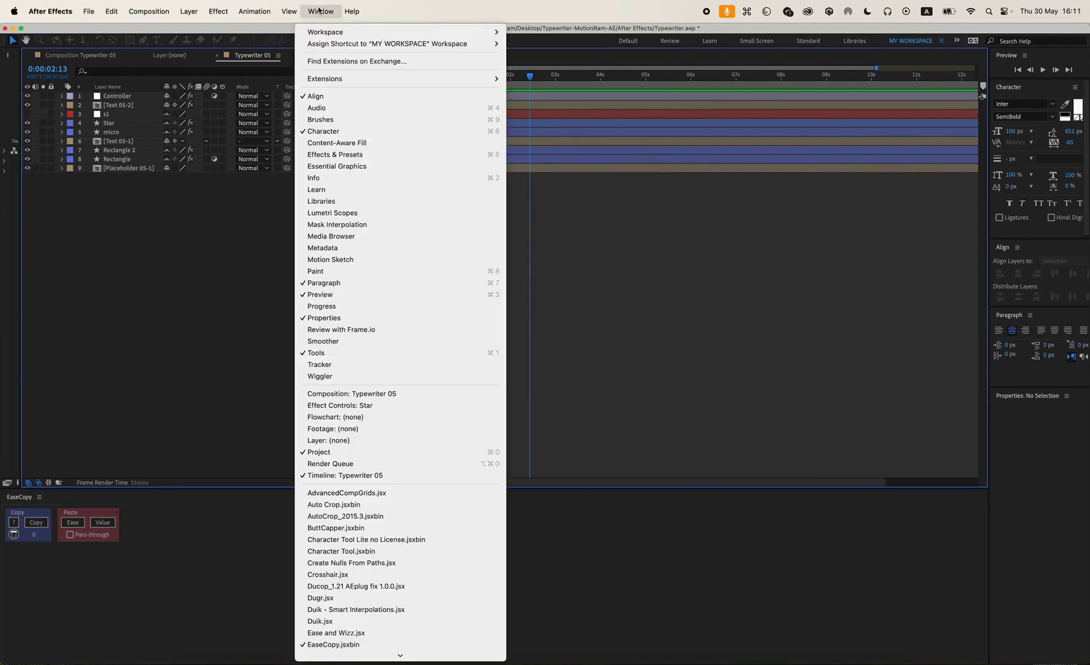
mouse_move(500, 34)
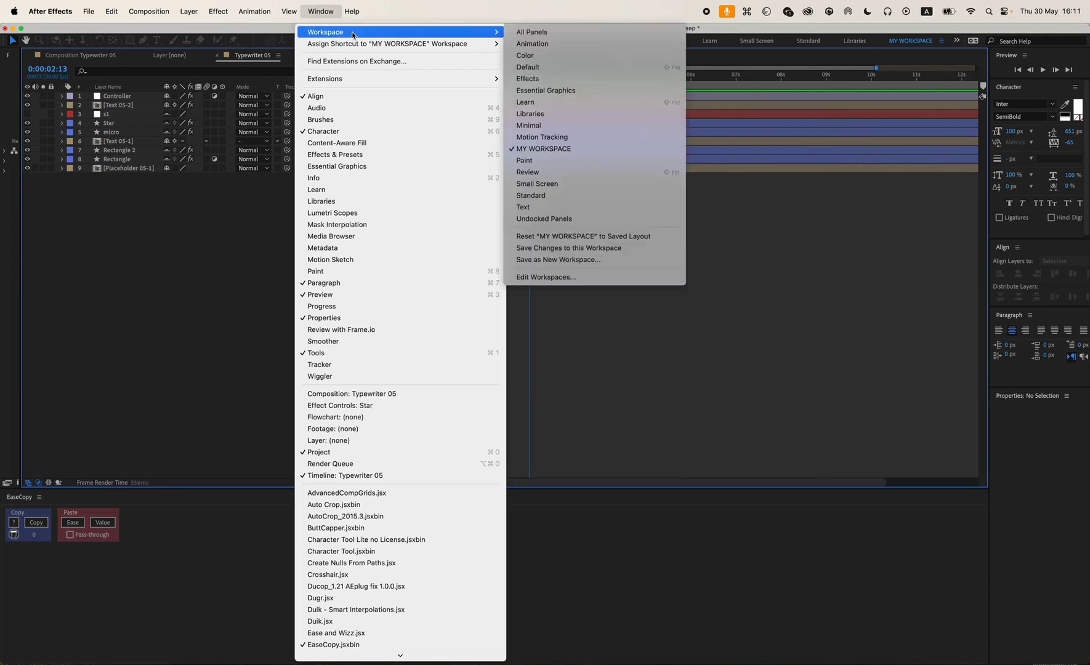
click(547, 236)
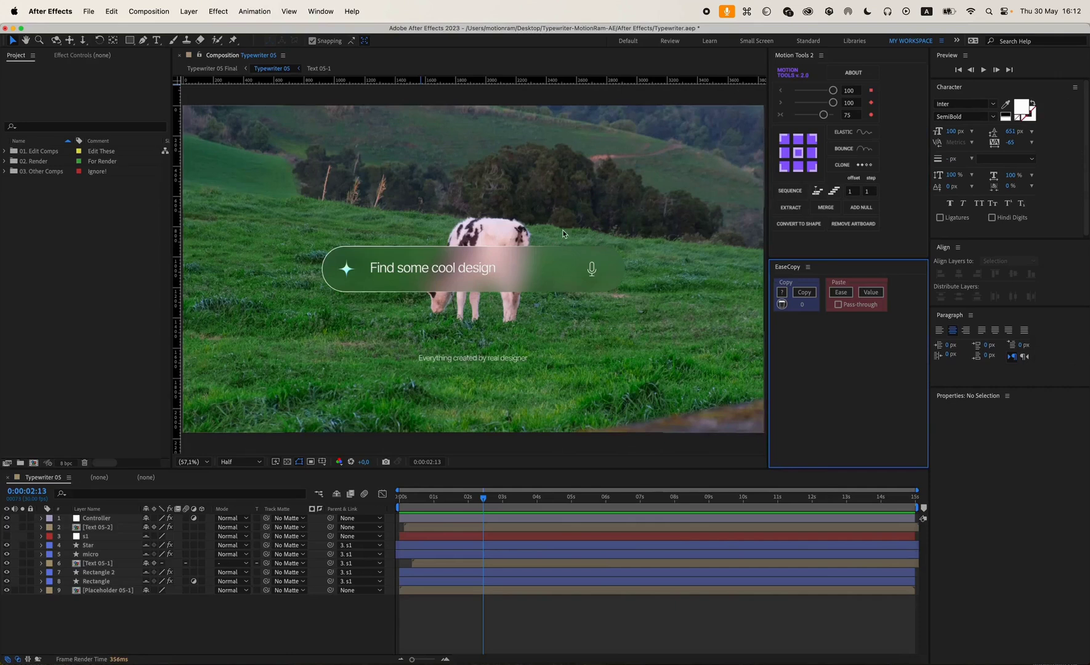
drag(769, 247, 814, 247)
drag(929, 228, 973, 229)
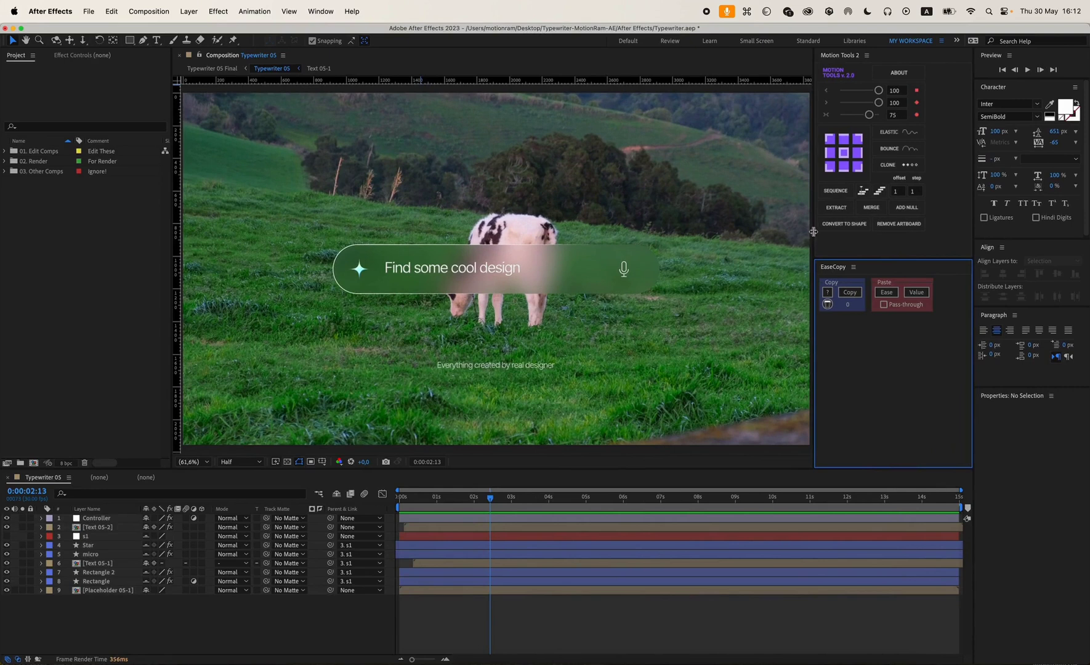
drag(813, 234, 840, 234)
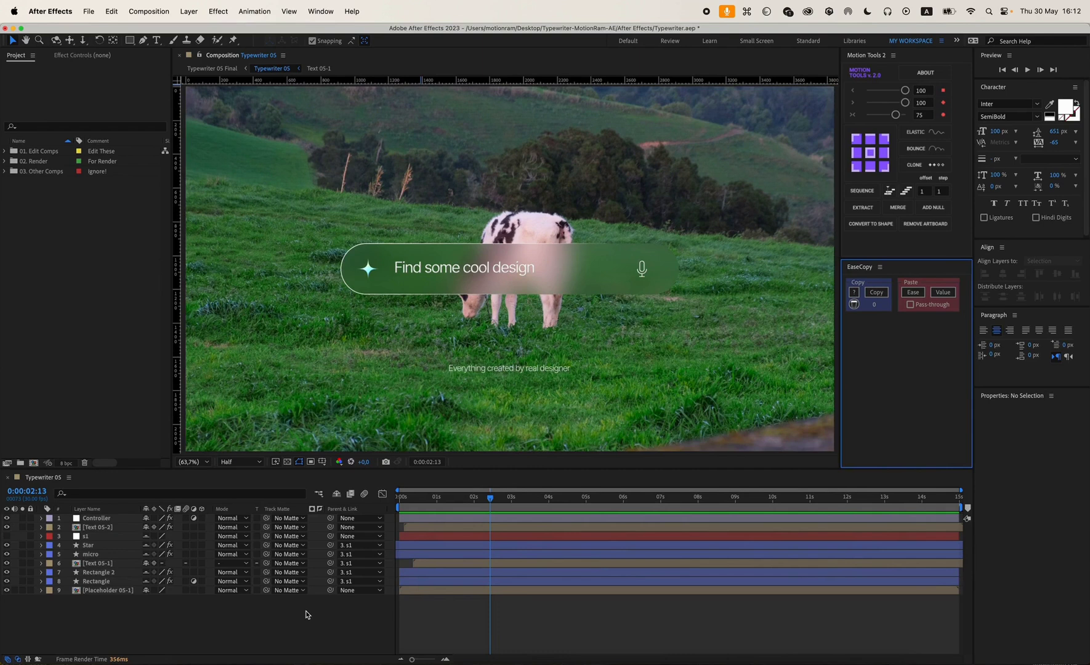
Open Placeholder 05-1 and view the cow footage layer in its own Layer viewer
double_click(114, 591)
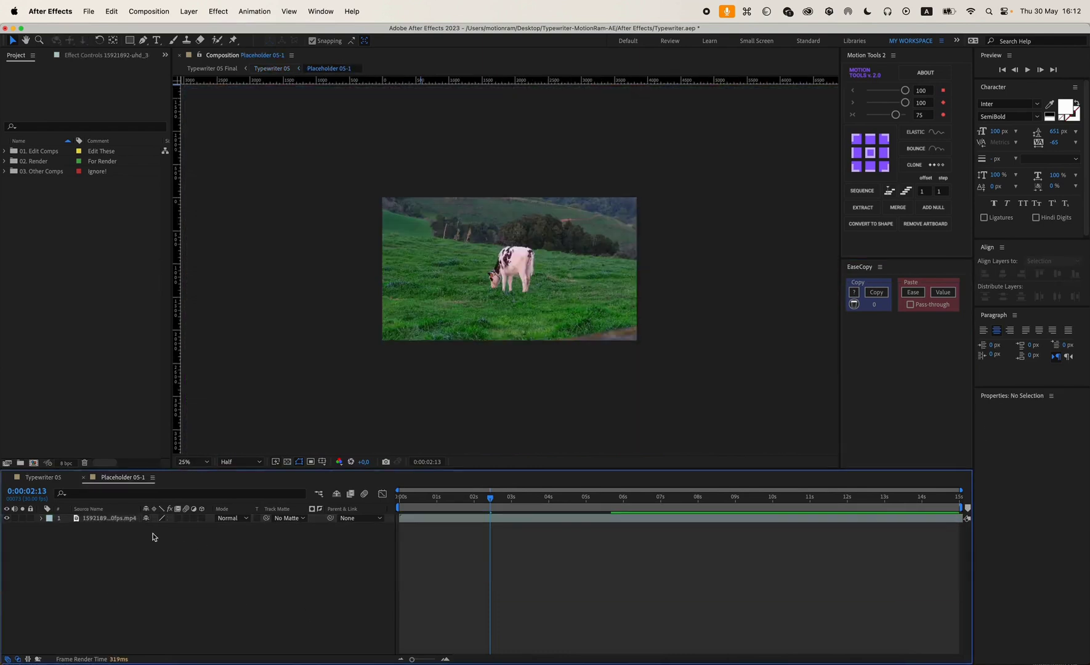
click(111, 518)
double_click(119, 521)
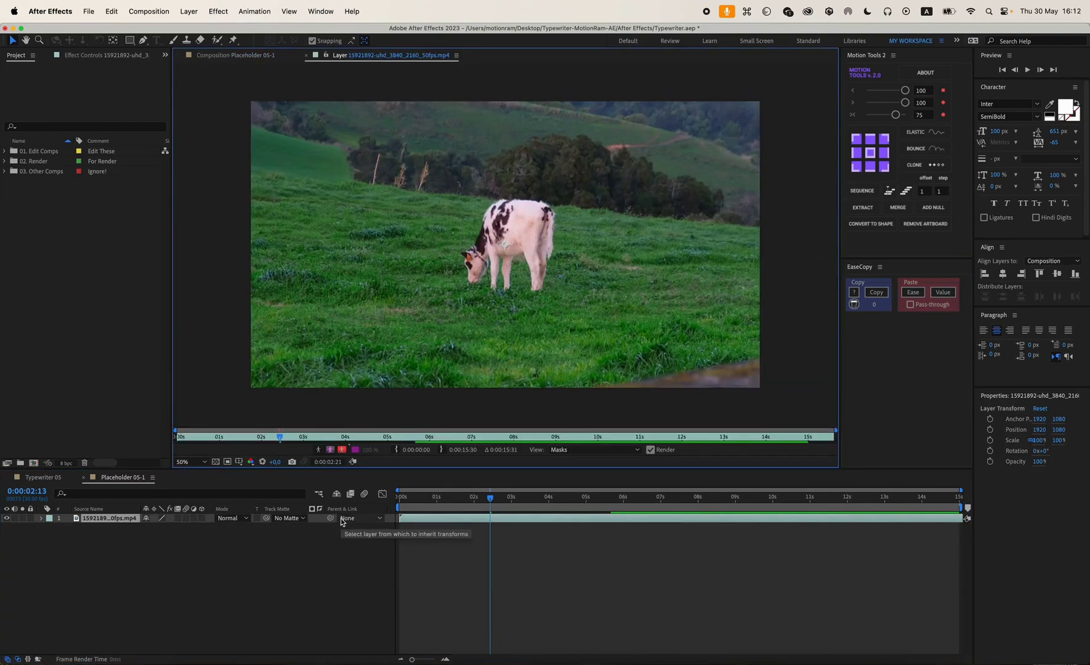
Scale the cow footage to about 224% and move it to Position X 2133
click(178, 488)
key(s)
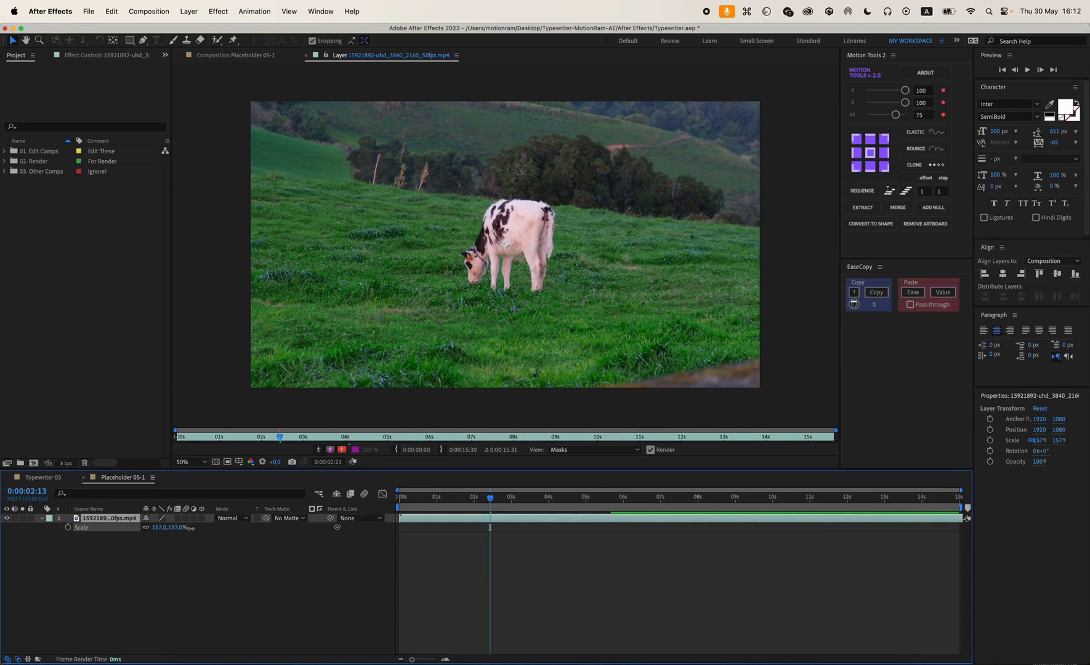
key(p)
drag(153, 528, 265, 527)
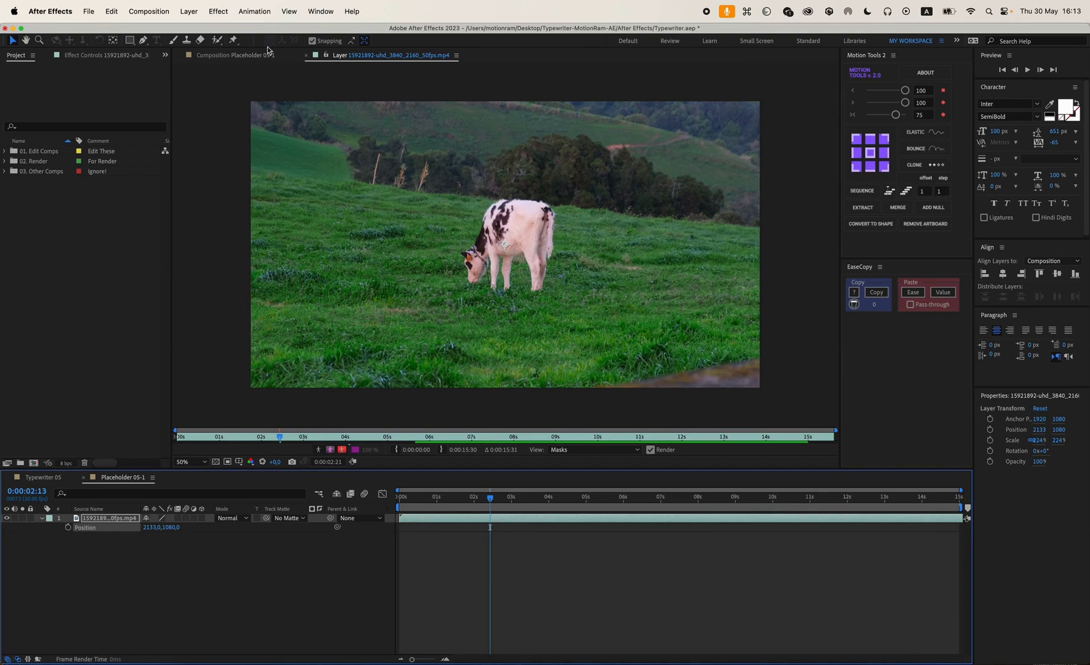
Close the Layer view, scrub Text 05-2 to about 3 s to read its caption, then close it
click(308, 57)
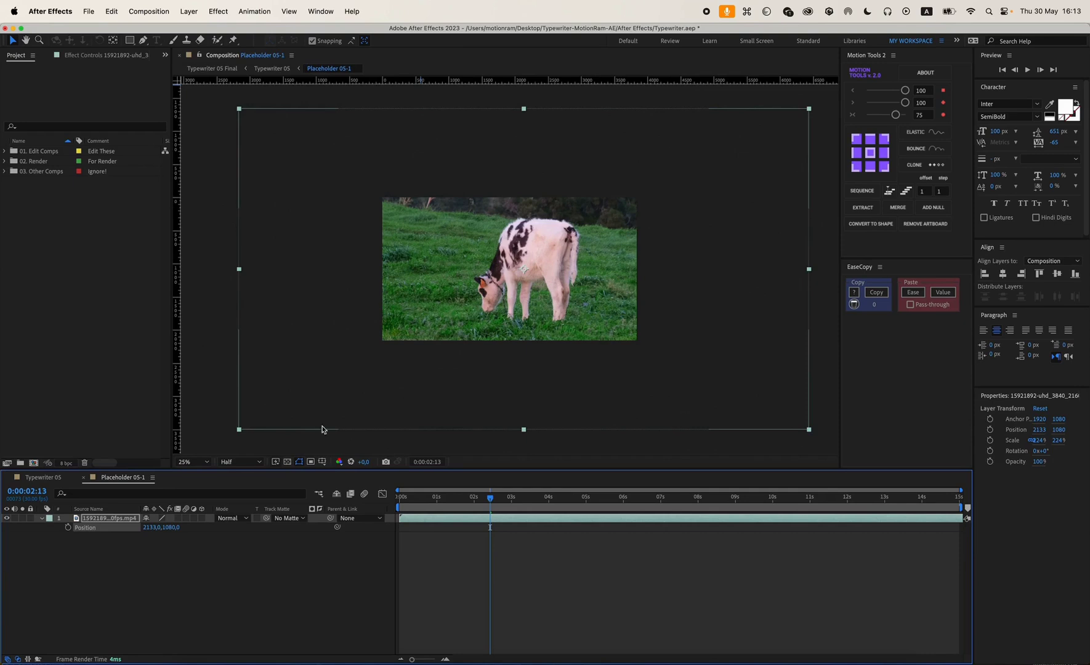
click(241, 572)
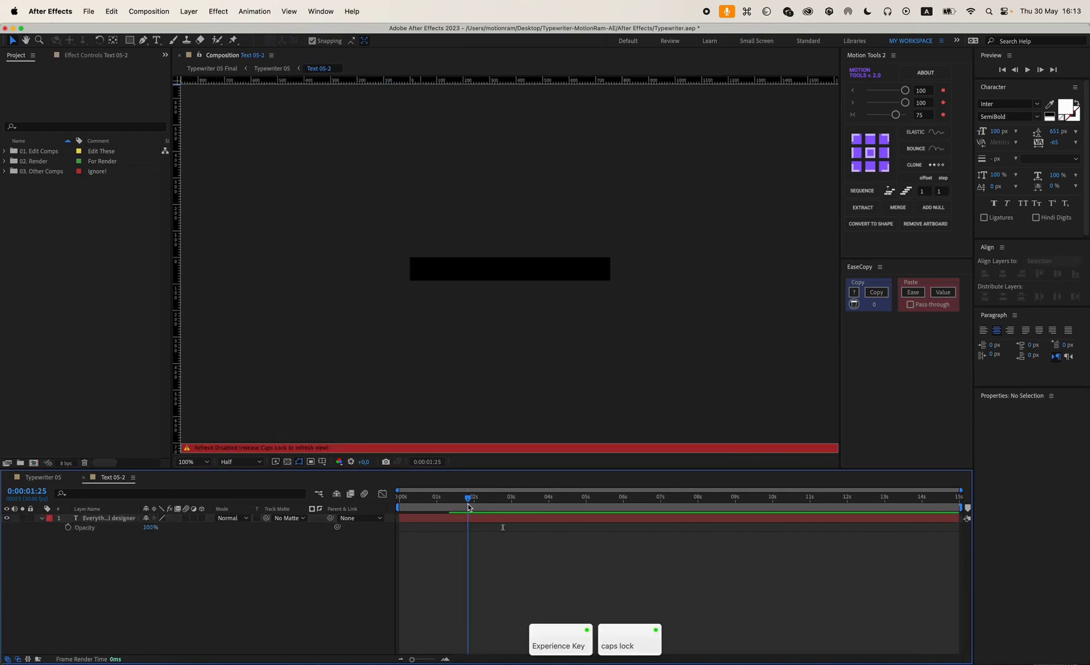
mouse_move(469, 506)
mouse_down()
mouse_move(481, 505)
mouse_move(437, 506)
mouse_move(571, 510)
mouse_move(475, 509)
mouse_up()
click(435, 503)
key(Caps_Lock)
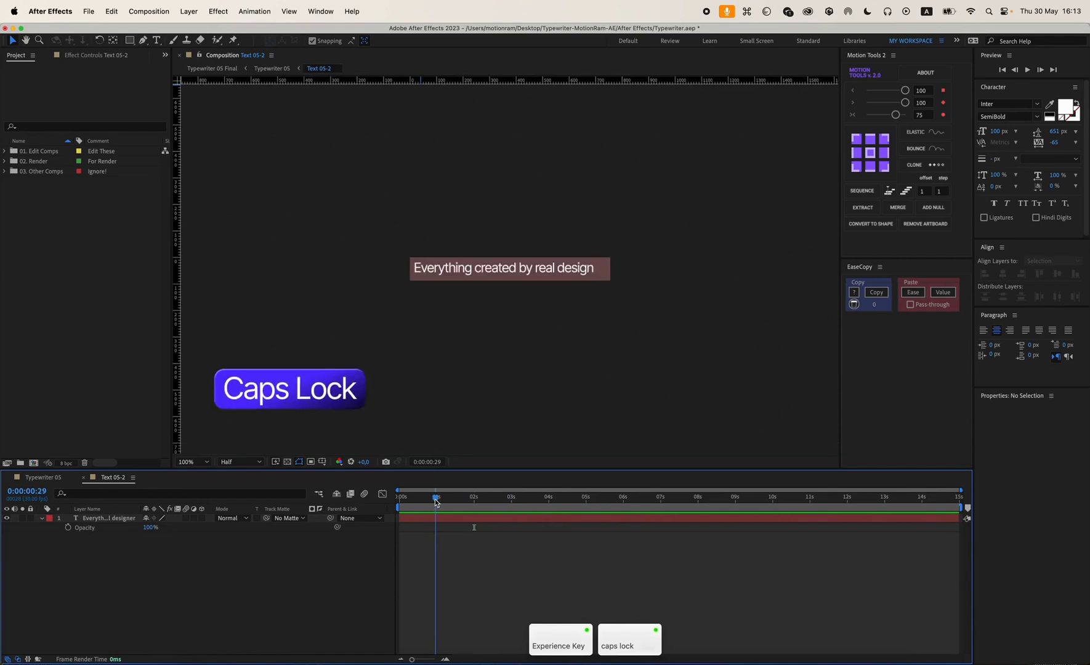
drag(435, 502, 495, 503)
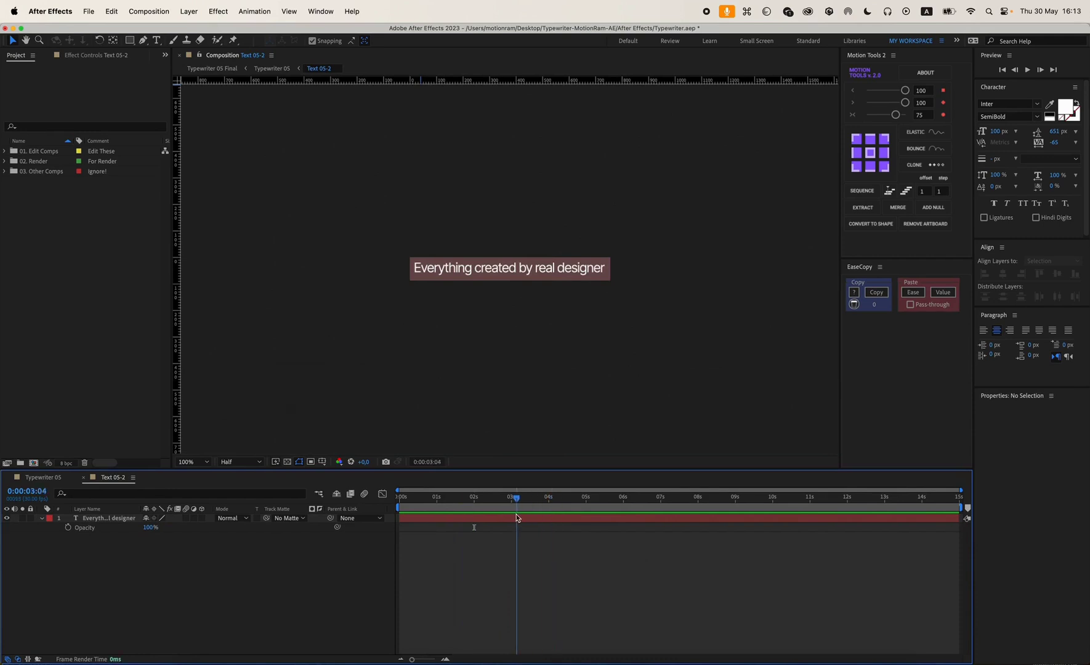
key(super+w)
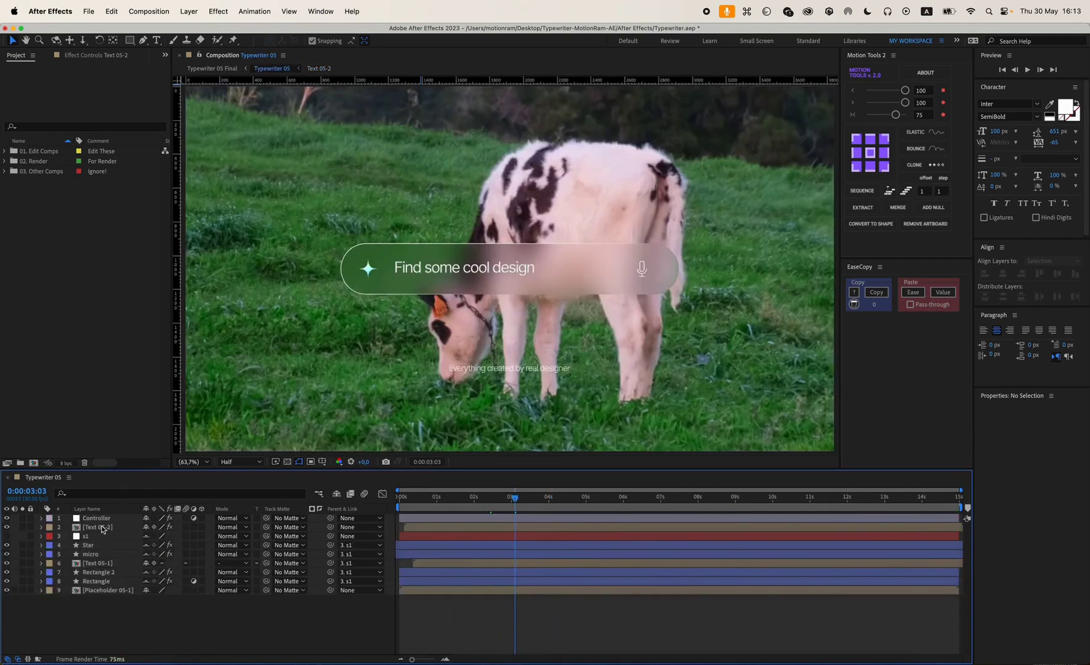
Draw a four-point shape around the Star layer's sparkle, then undo it
click(93, 545)
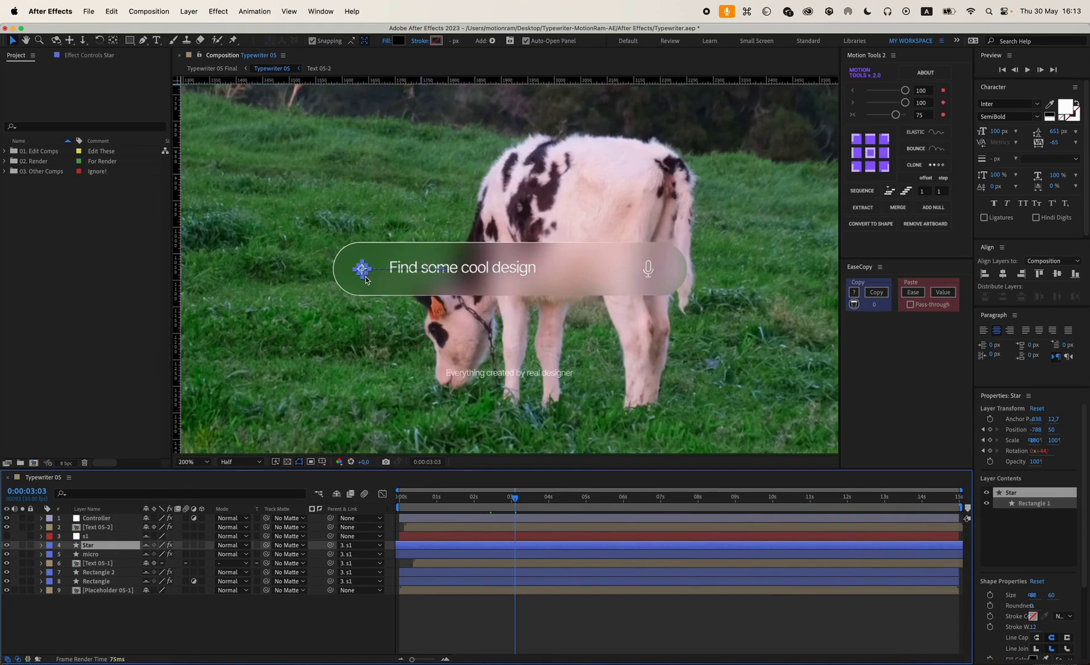
scroll(367, 265, up, 3)
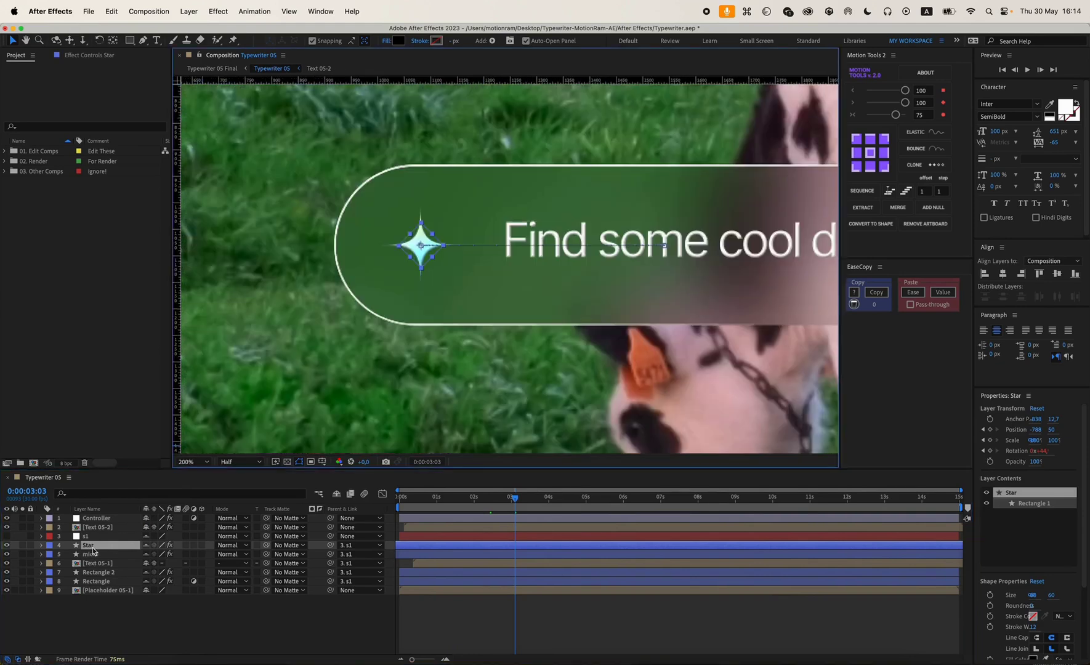
key(g)
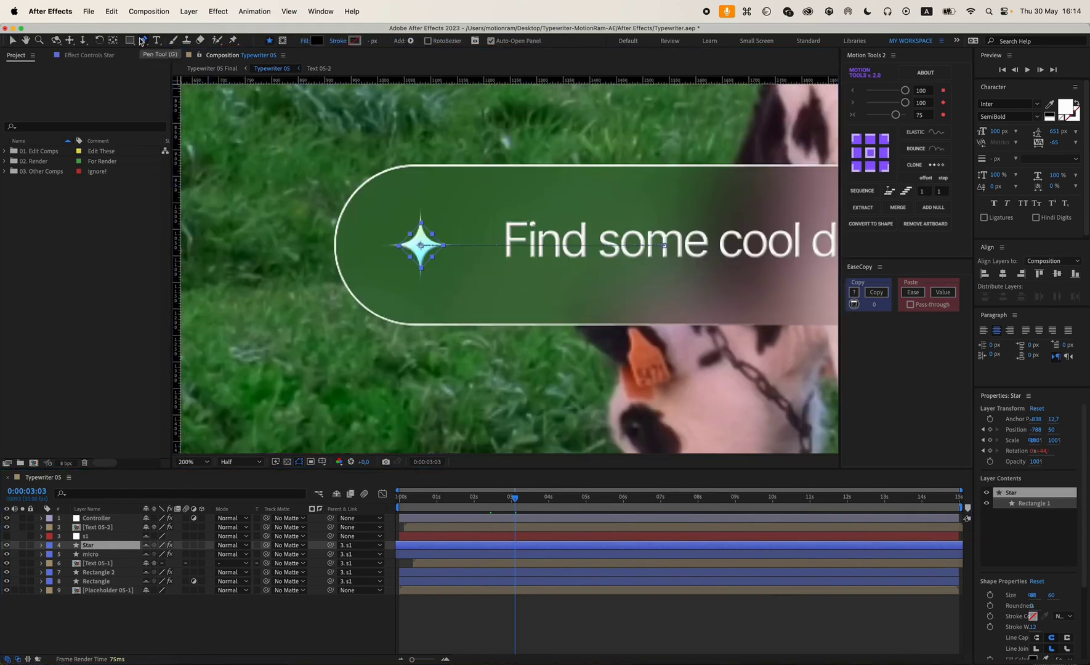
click(389, 212)
click(393, 276)
click(470, 280)
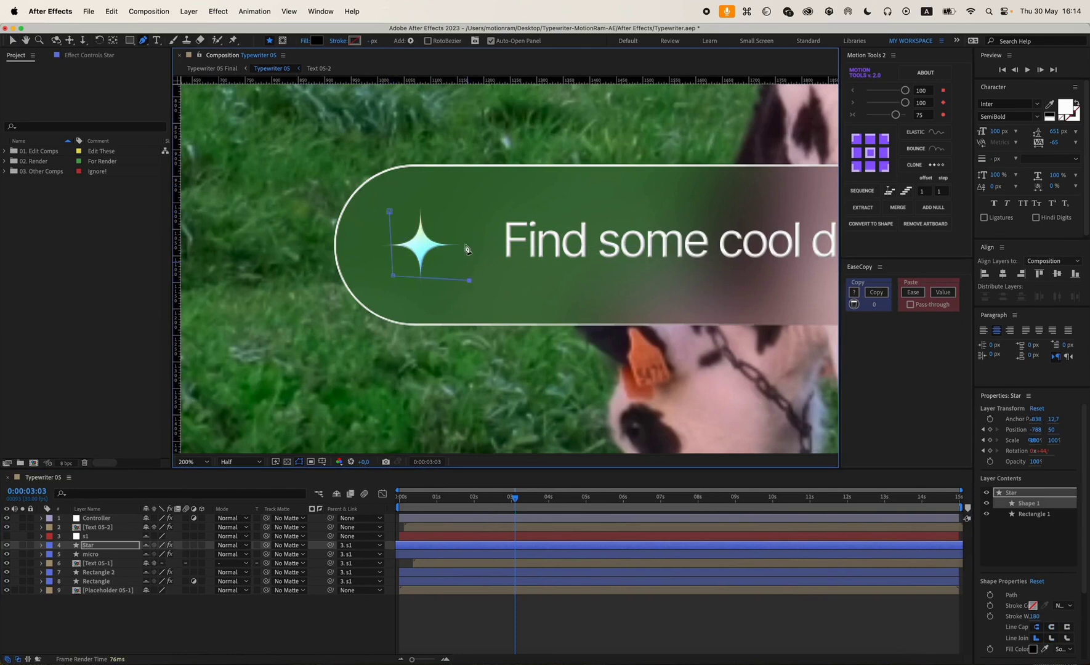
click(465, 232)
click(390, 211)
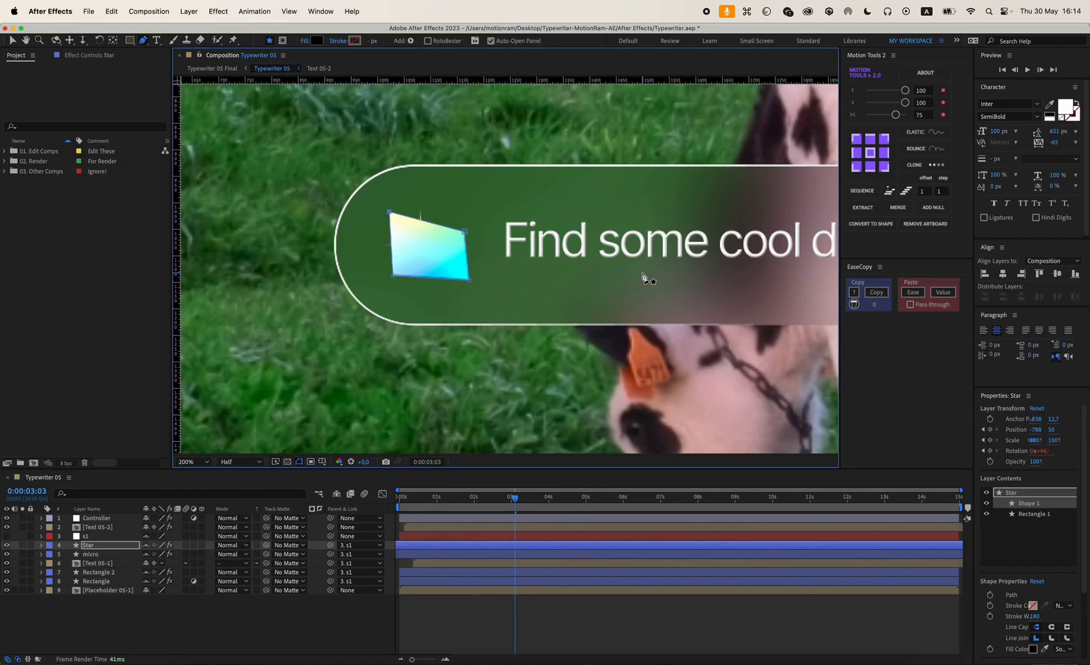
key(super+z)
key(super+z)
key(super+z)
key(super+z)
key(super+z)
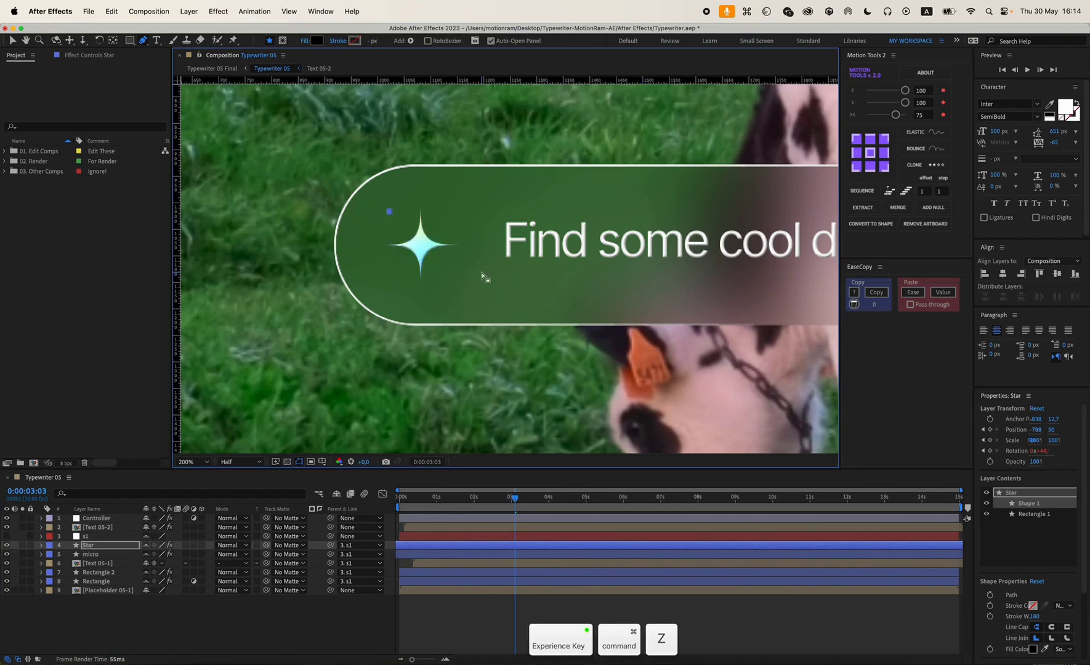
Enable Tool Creates Mask and draw a closed mask path around the star
click(283, 40)
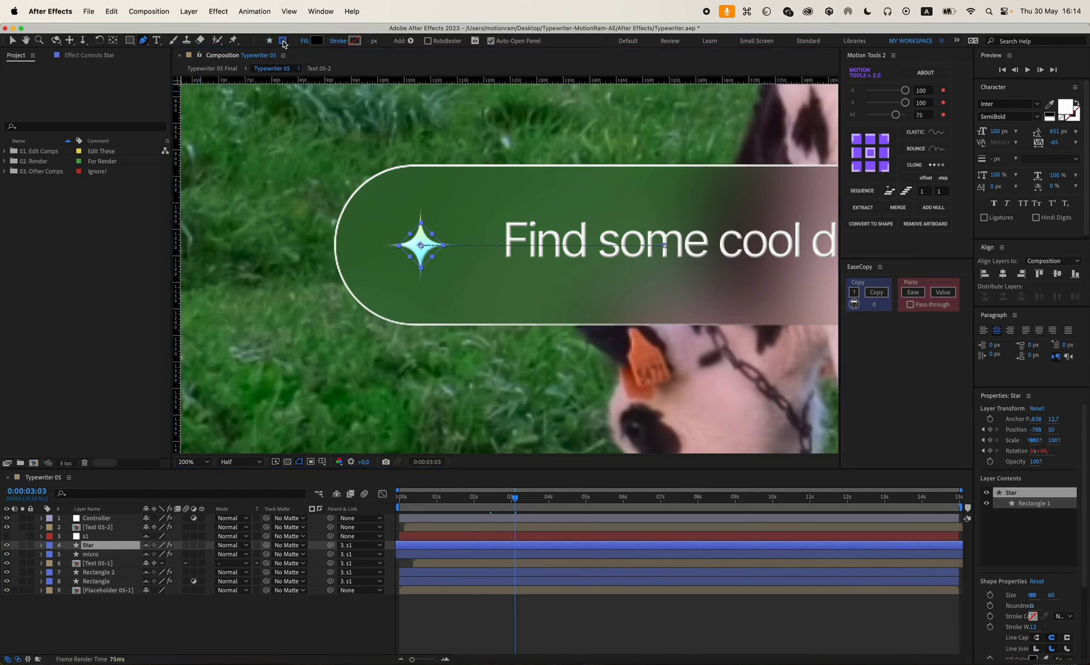
click(406, 226)
mouse_move(427, 261)
mouse_down()
mouse_move(454, 266)
mouse_move(464, 255)
mouse_up()
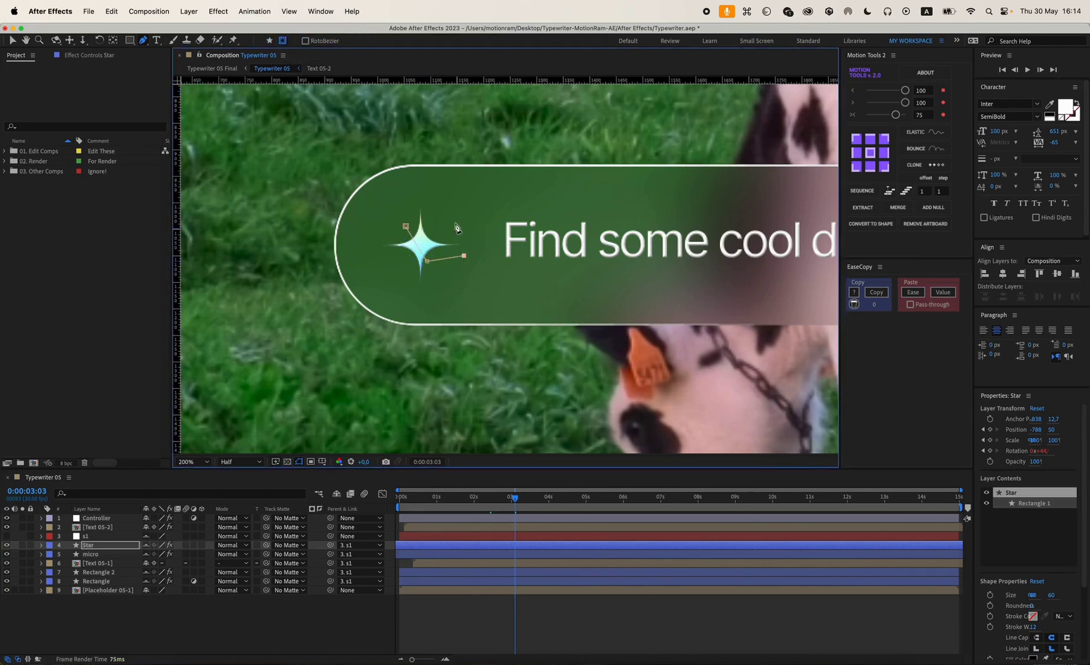
click(405, 226)
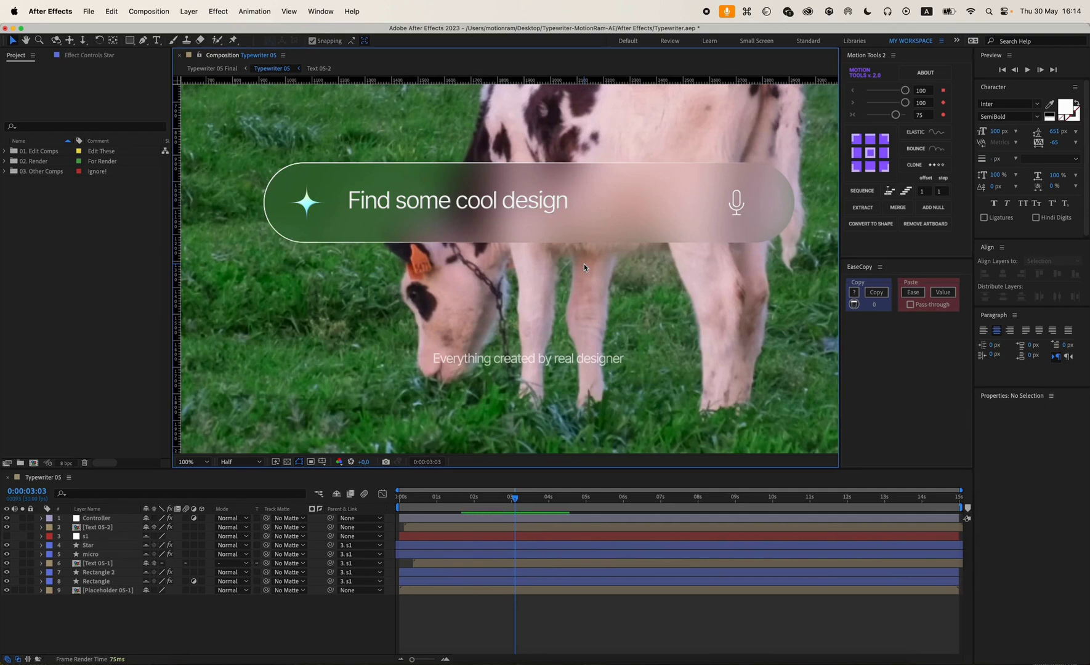
Duplicate the Text 05-2 layer, raise the copy to Y 1578, and open the Text 05-2 composition
click(98, 527)
key(cmd+d)
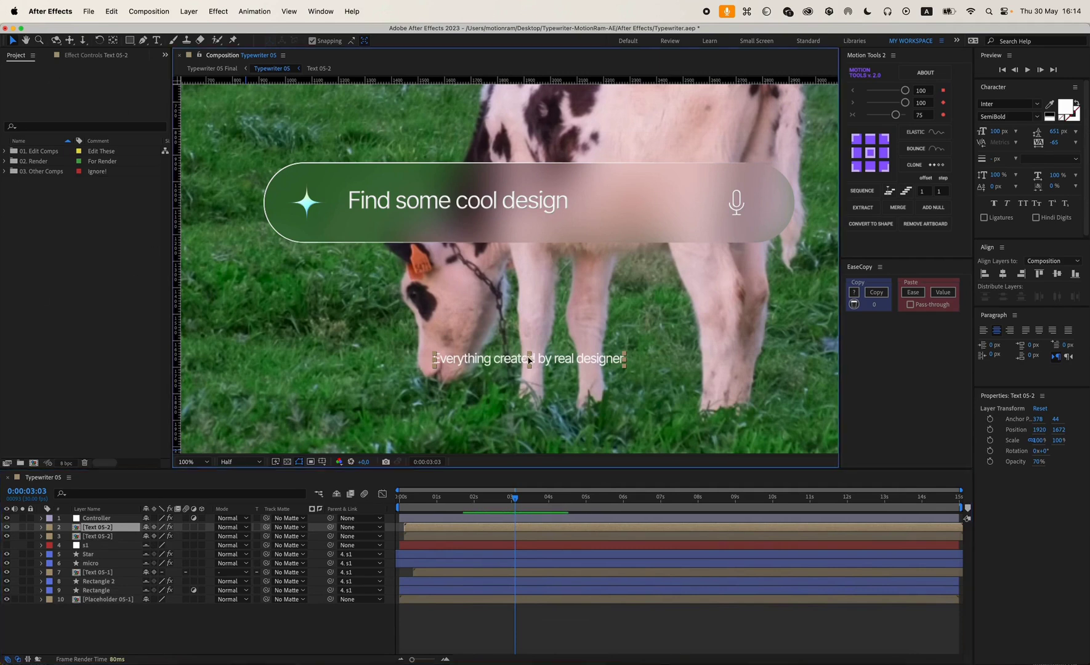
drag(529, 361, 533, 336)
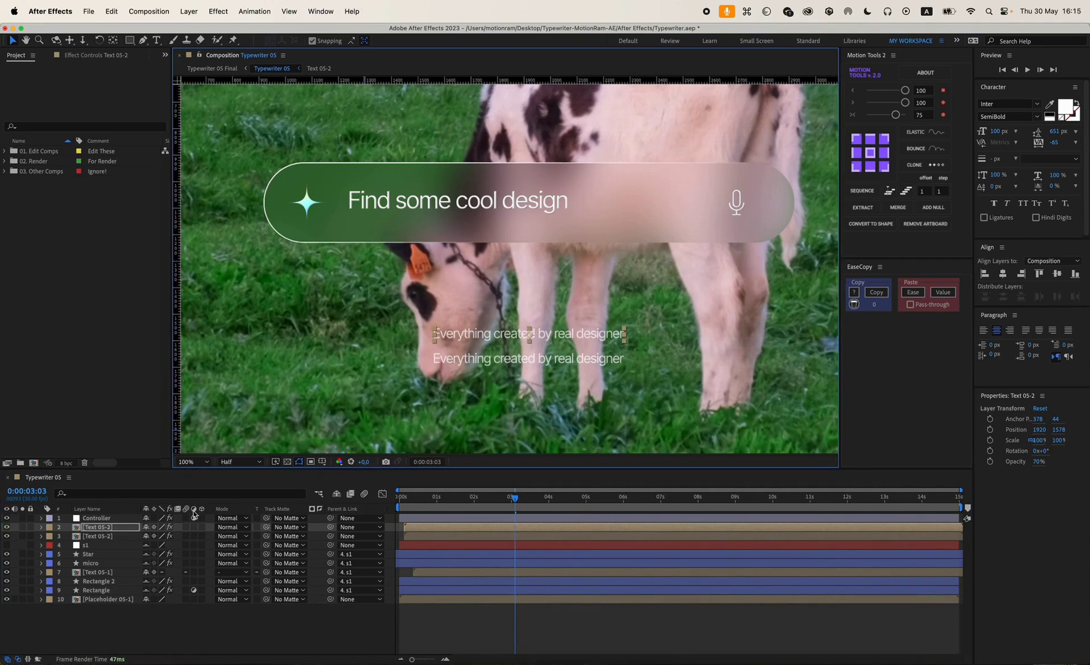
double_click(106, 528)
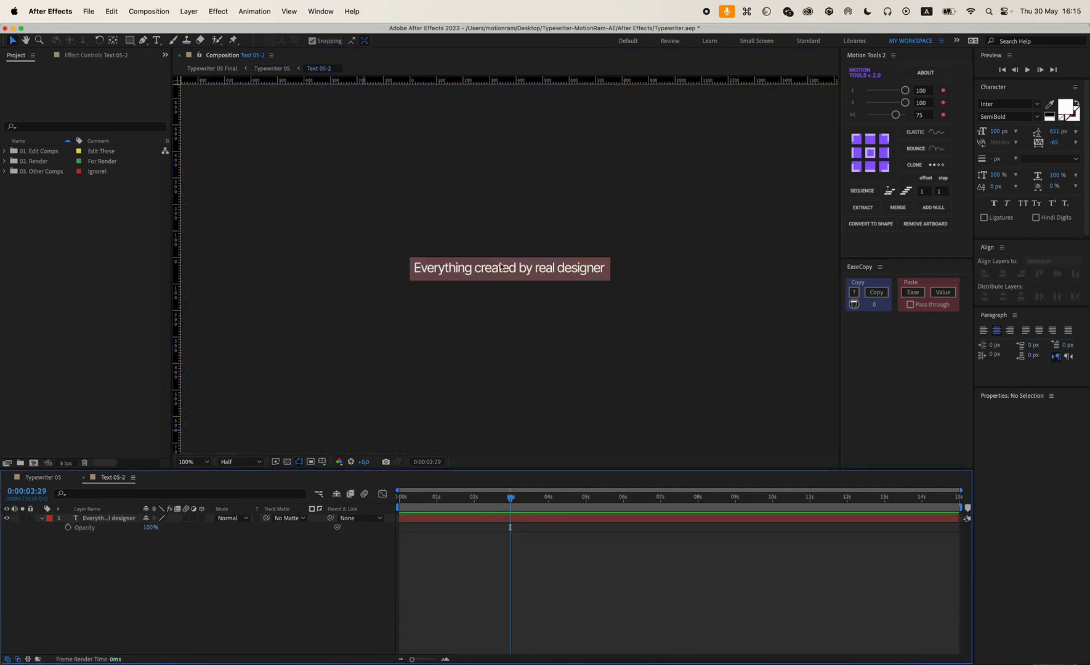
Replace 'created by real designer' with 'MotionRam' in the caption, then return to Typewriter 05
click(536, 269)
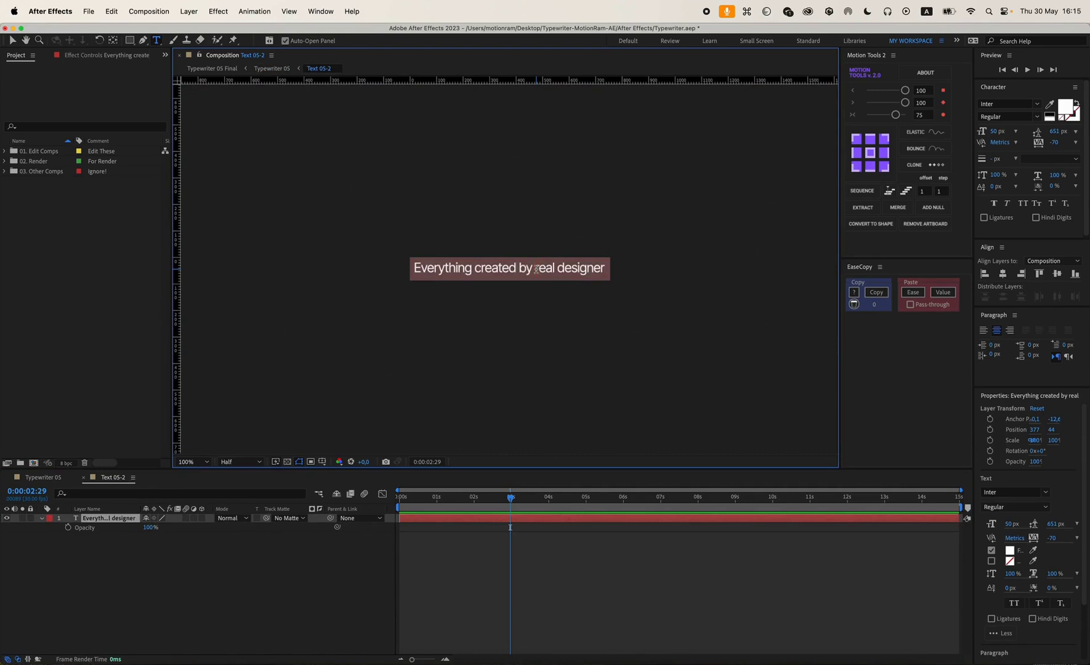
drag(472, 269, 633, 275)
key(BackSpace)
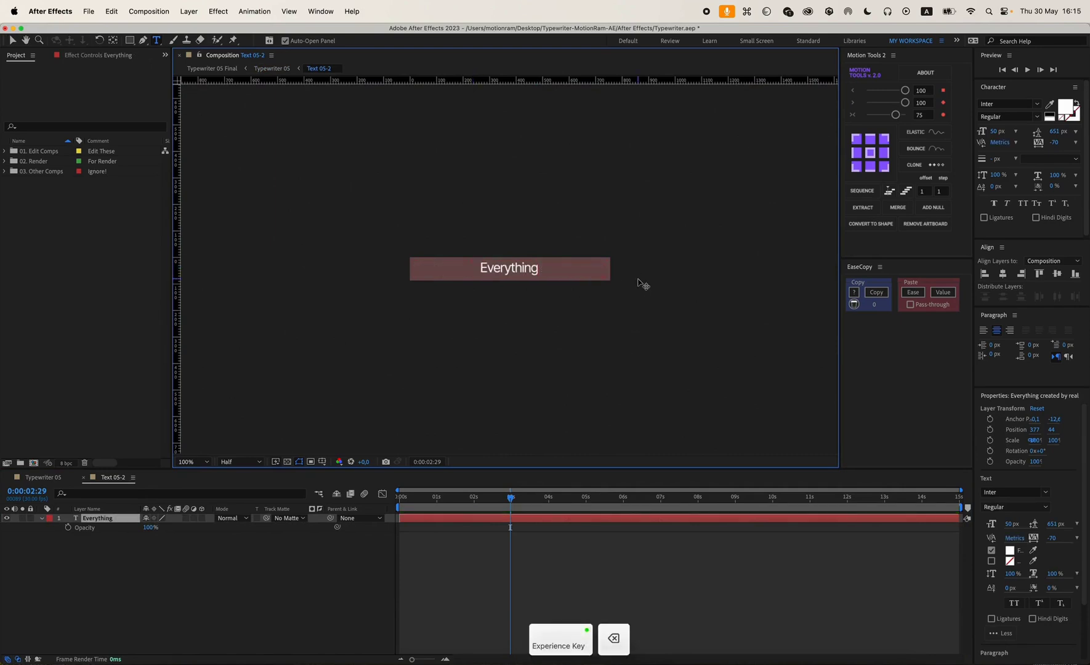
text(Motion)
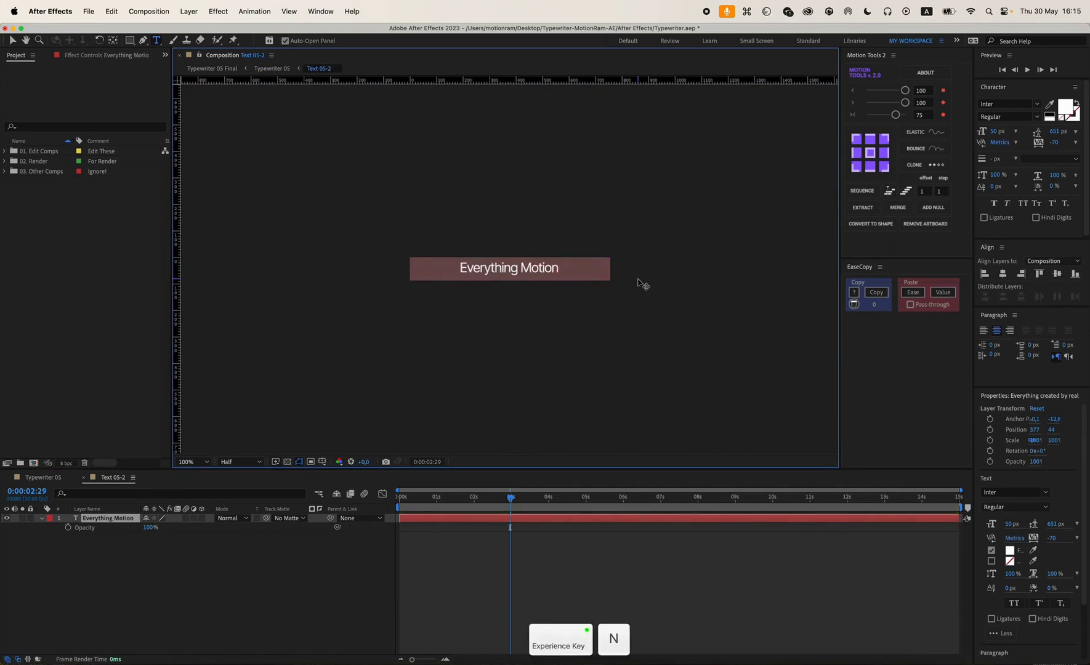
text(Ram)
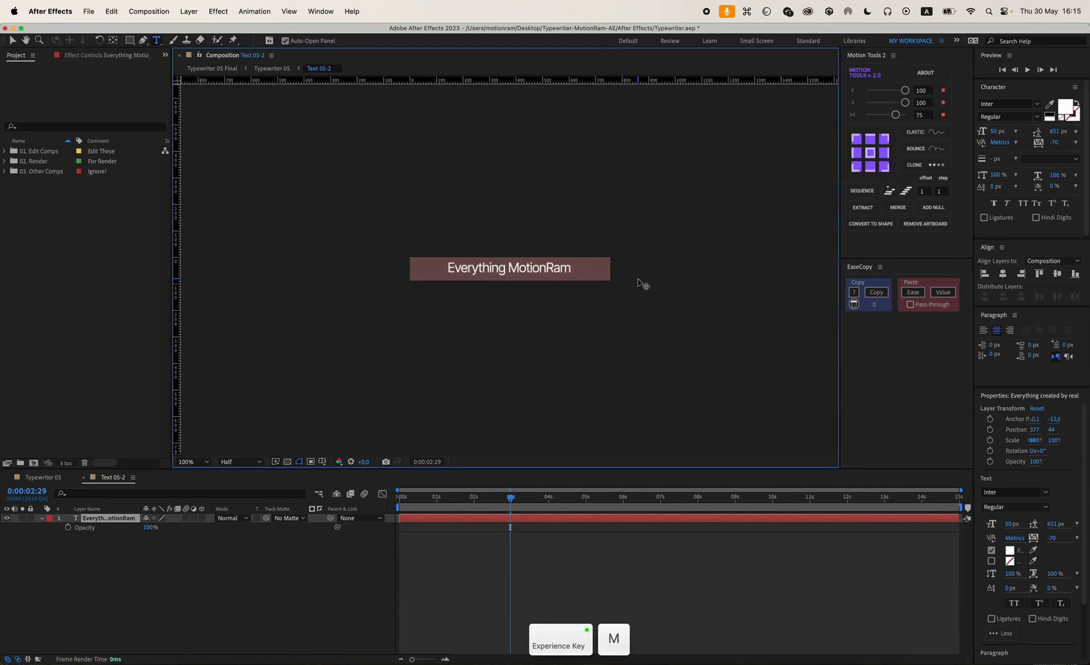
click(44, 477)
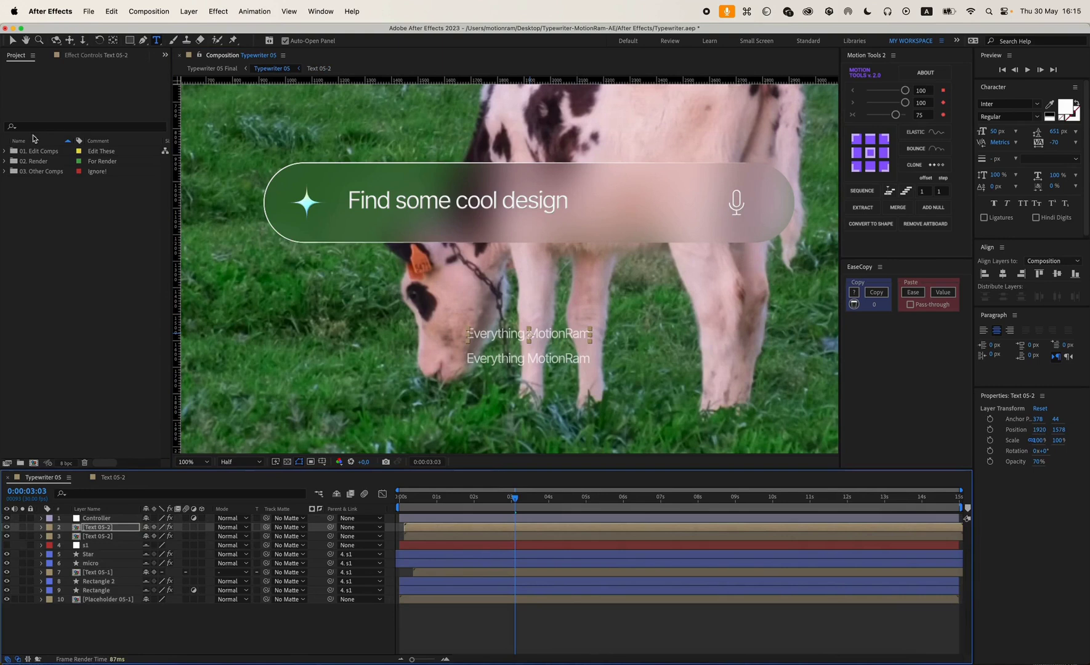
Reveal the top caption's source in the Project panel and duplicate Text 05-2 as Text 05-3
click(5, 151)
click(103, 533)
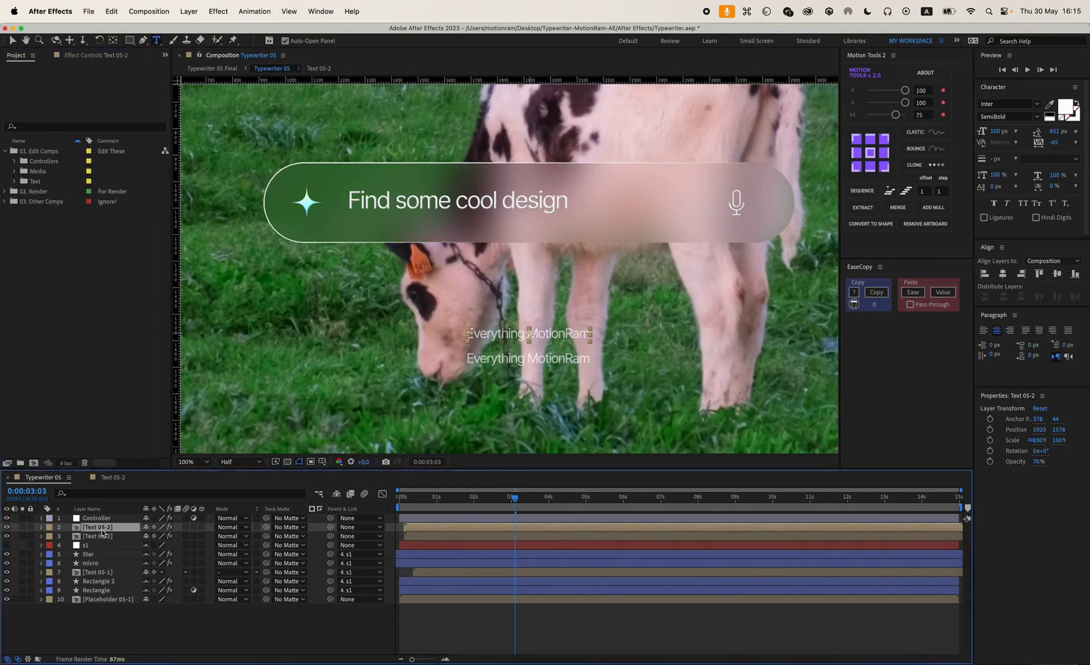
right_click(103, 533)
mouse_move(120, 548)
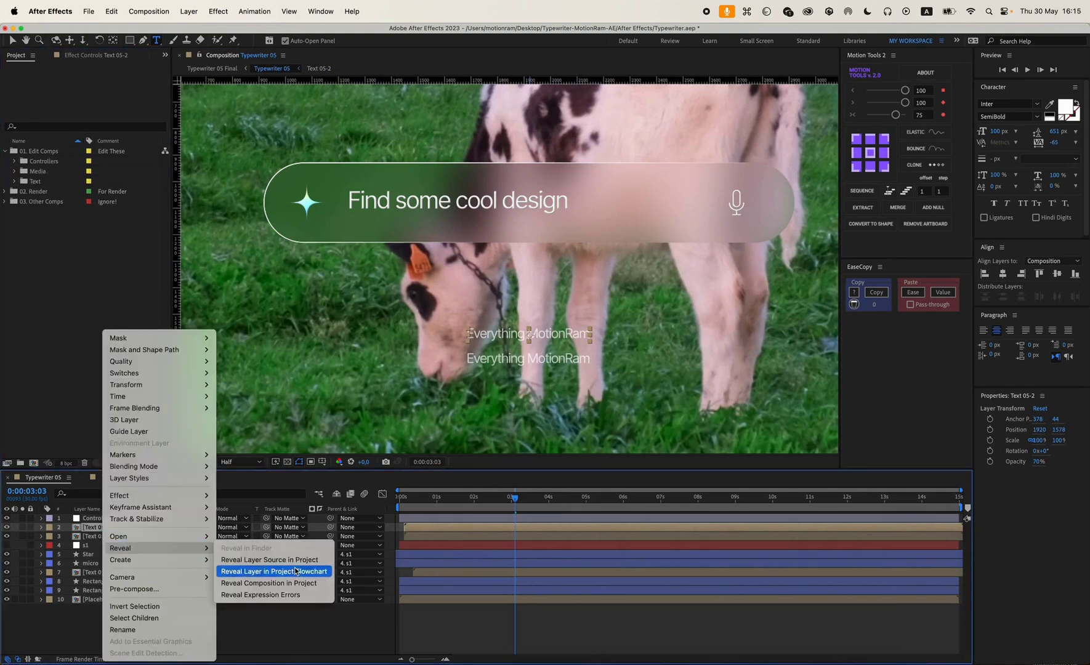
click(271, 560)
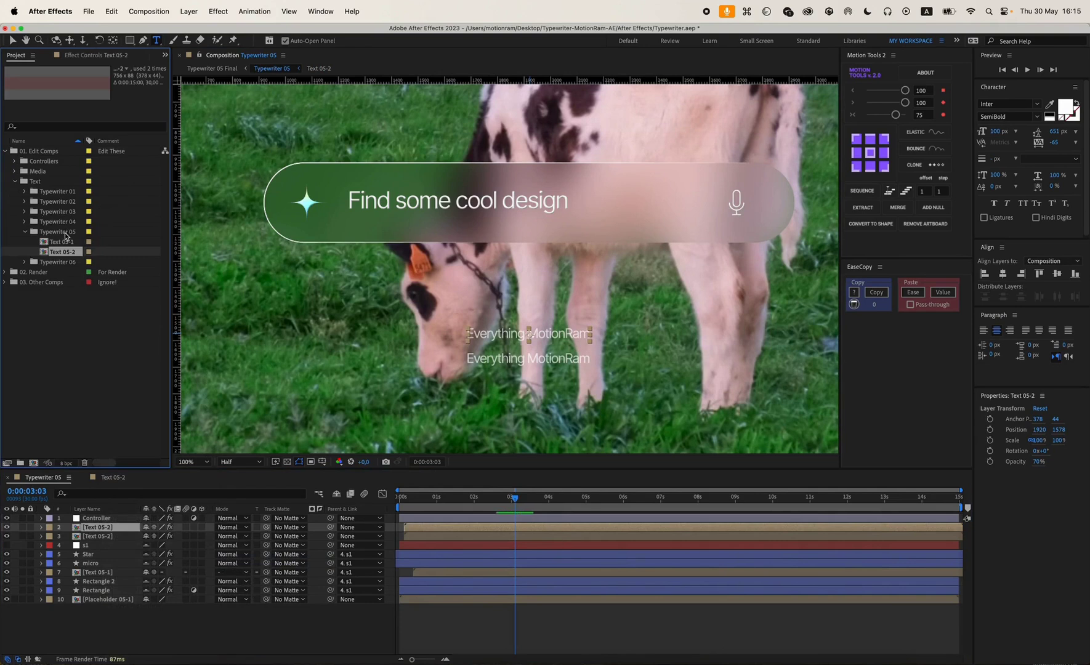
key(super)
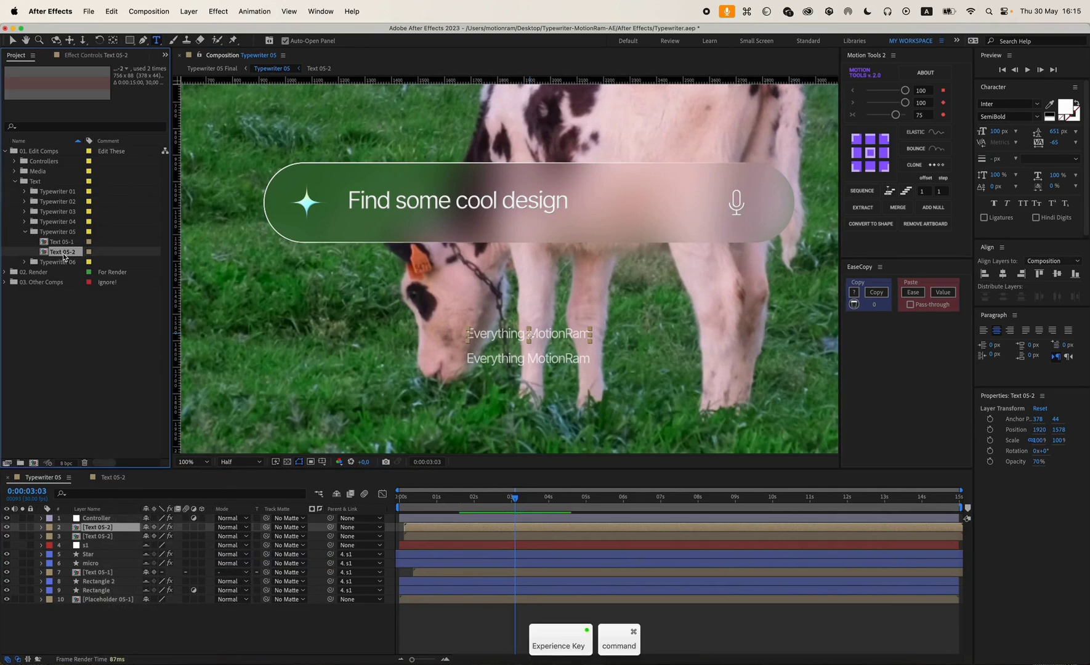
key(super+d)
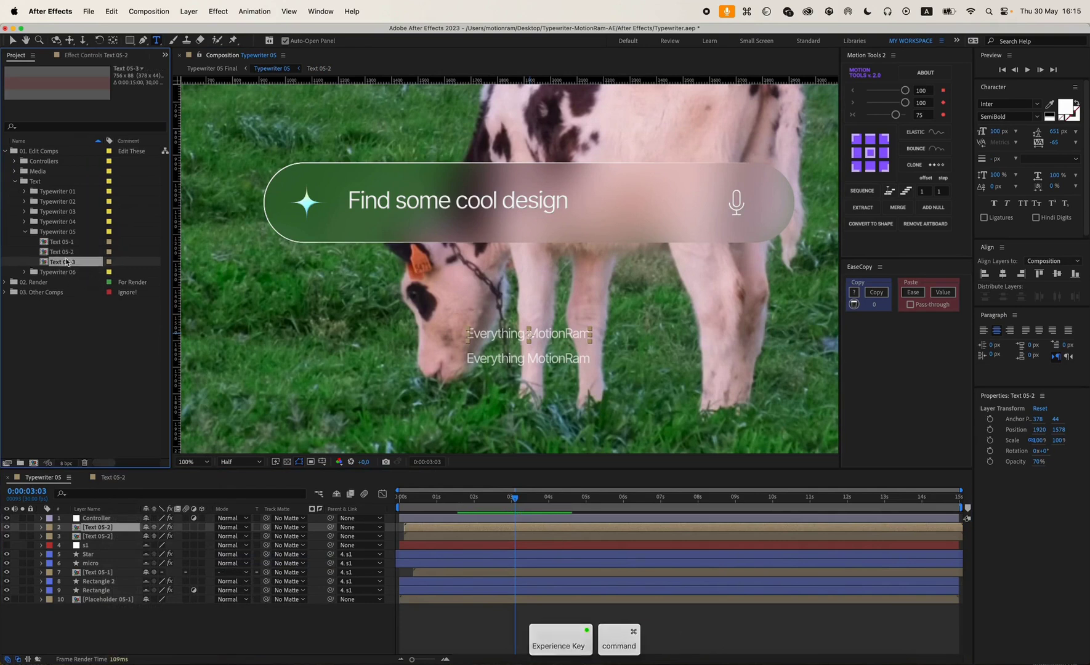
Replace the top caption layer's source with Text 05-3 by Option-dragging it
click(99, 529)
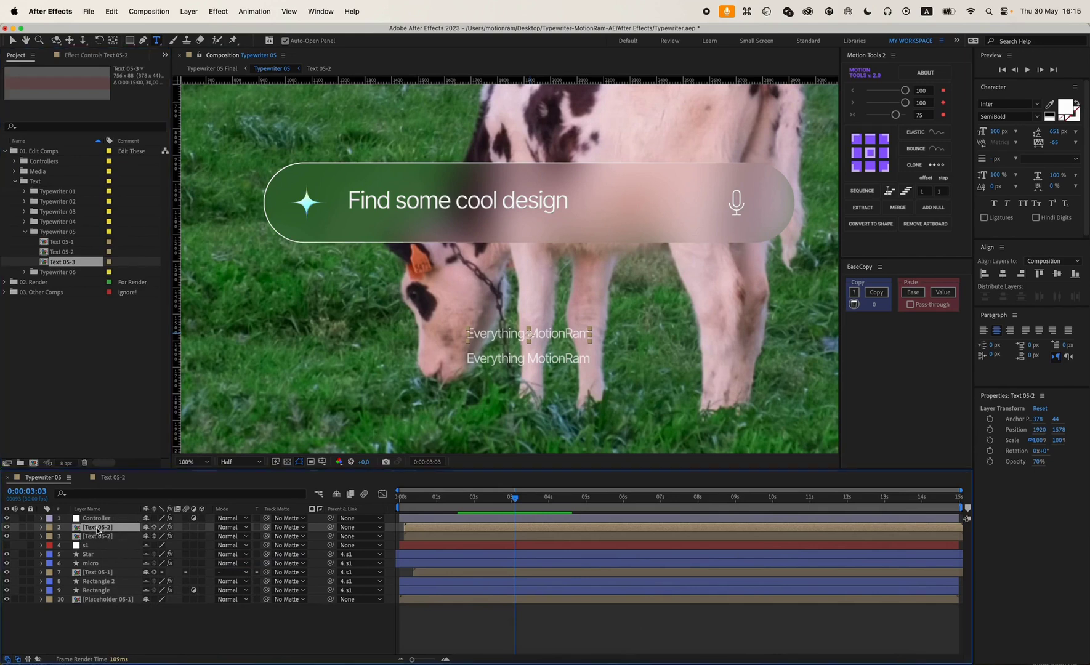
key(alt)
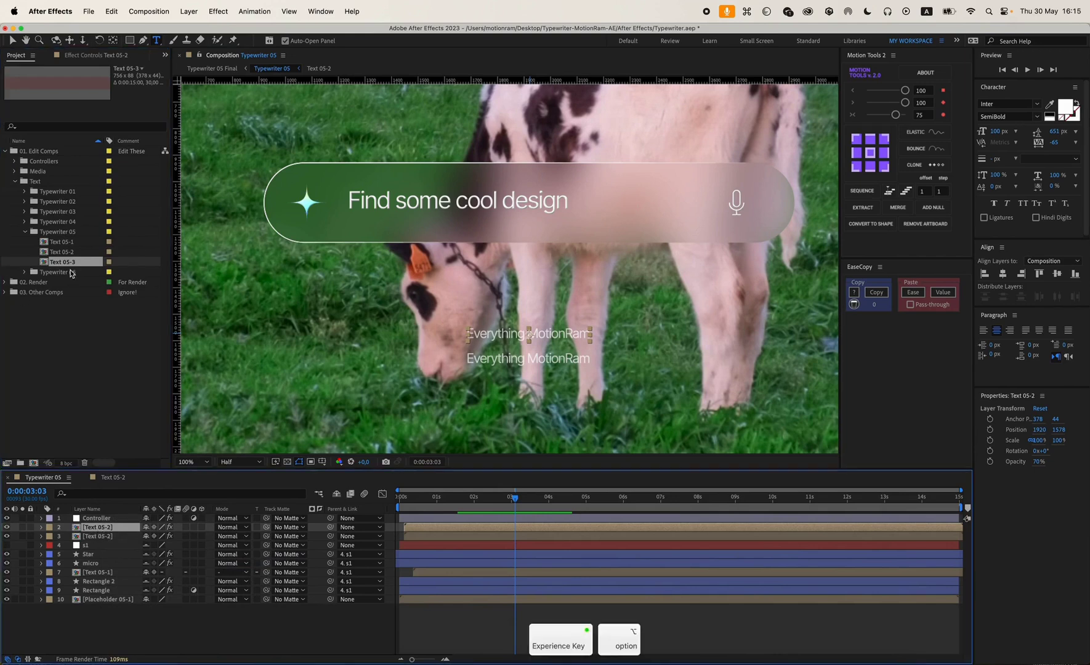
drag(64, 264, 110, 531)
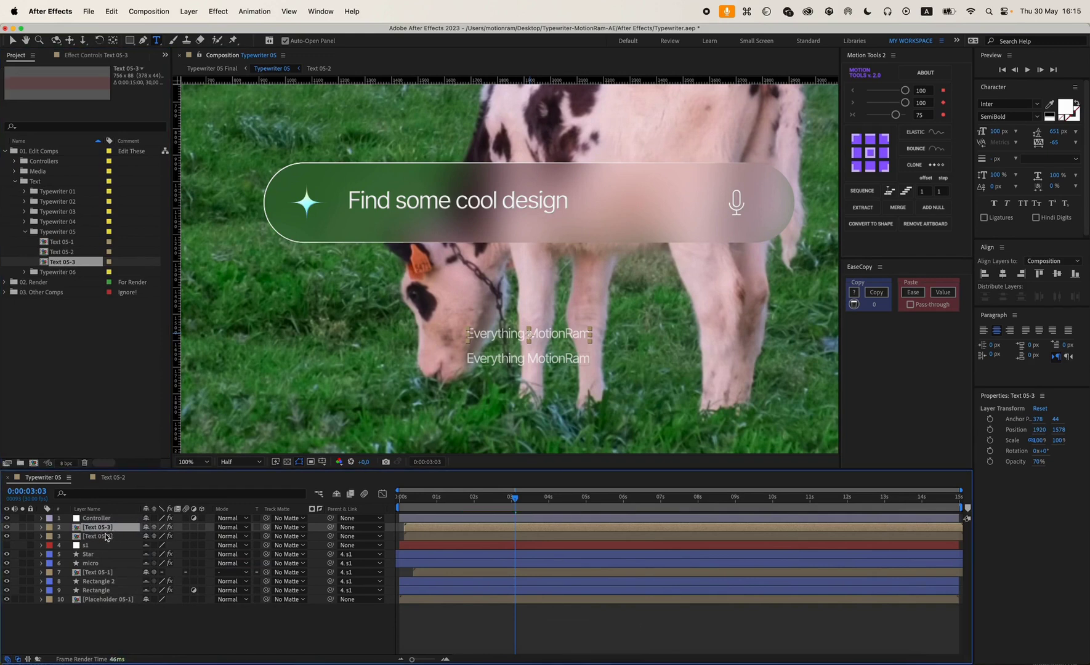
In Text 05-3, change 'MotionRam' to 'Motion Design', compare with Text 05-2, then return to Typewriter 05
double_click(111, 530)
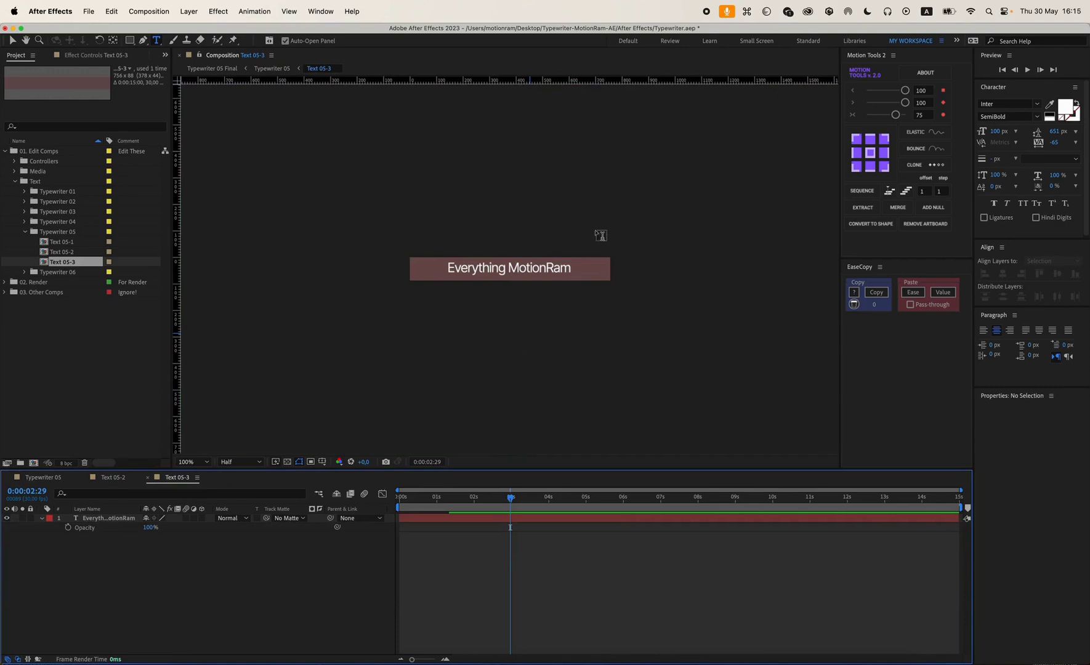
click(514, 269)
drag(510, 268, 646, 278)
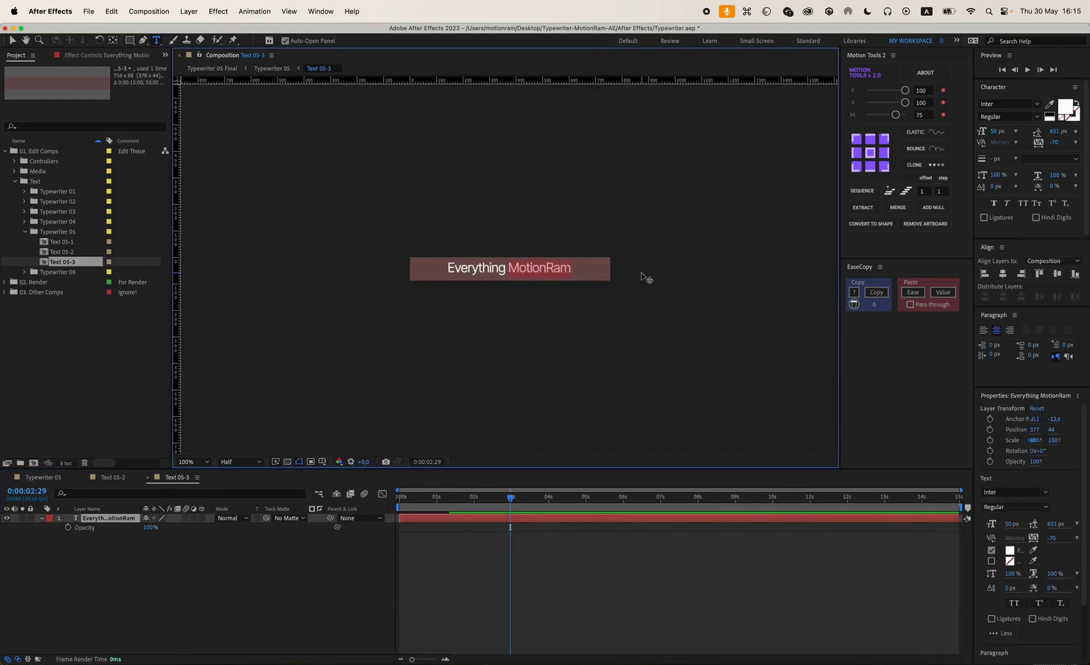
text(Motion D)
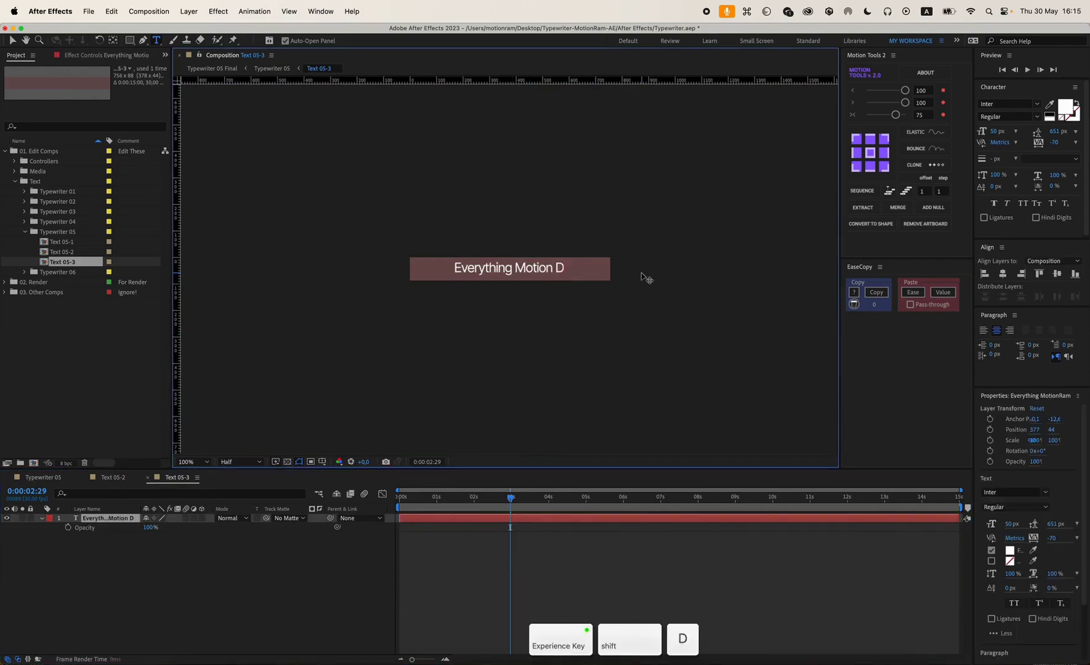
text(esign)
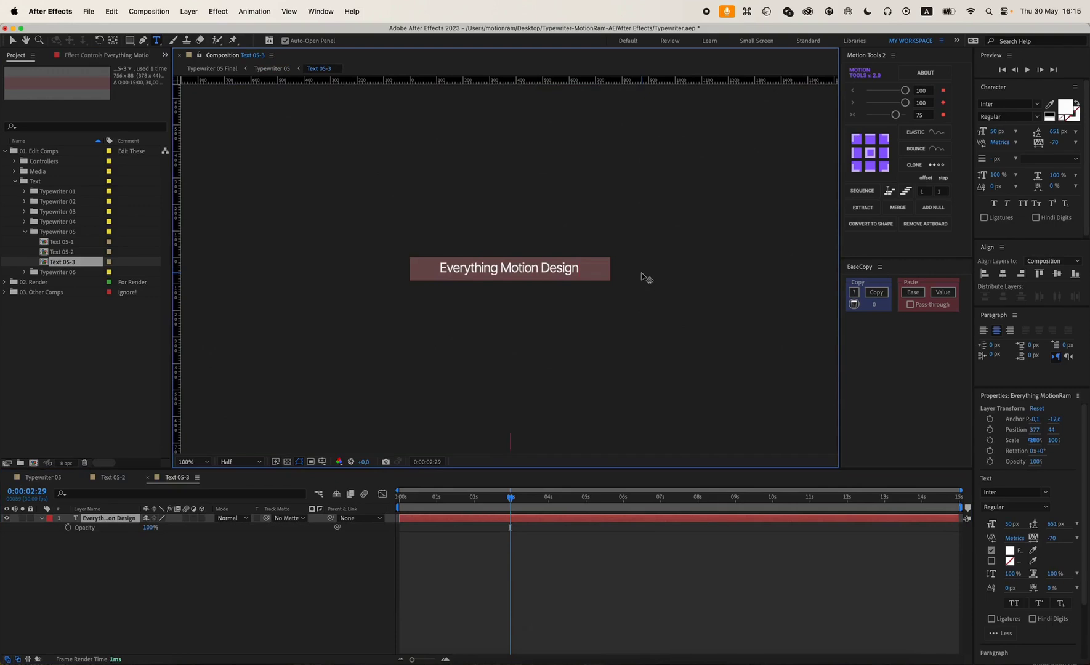
click(113, 479)
click(271, 559)
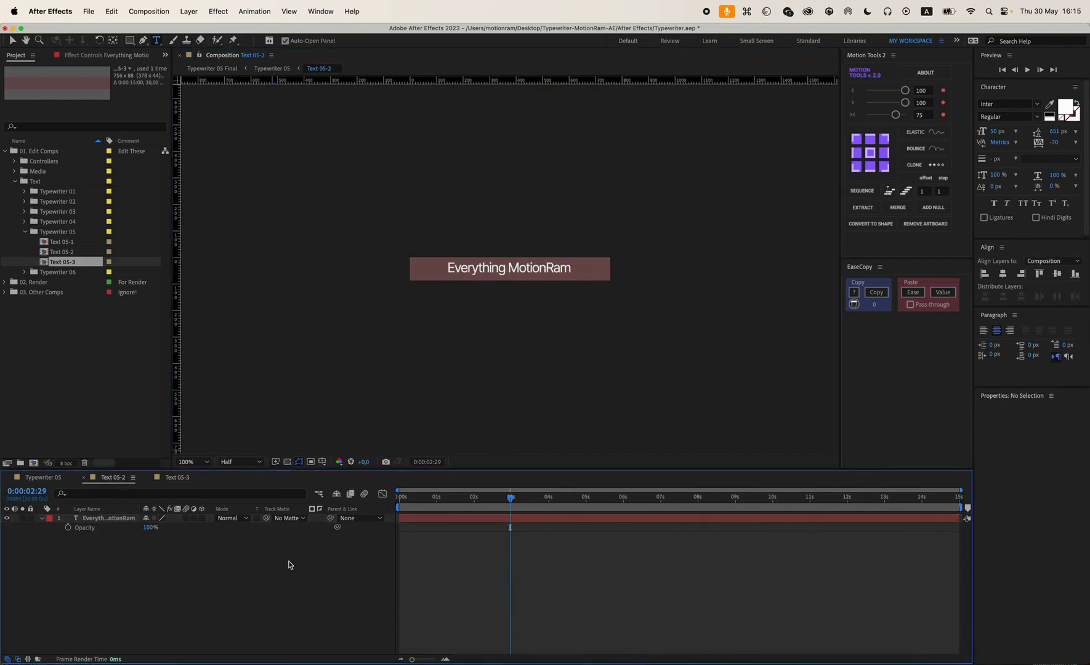
click(54, 478)
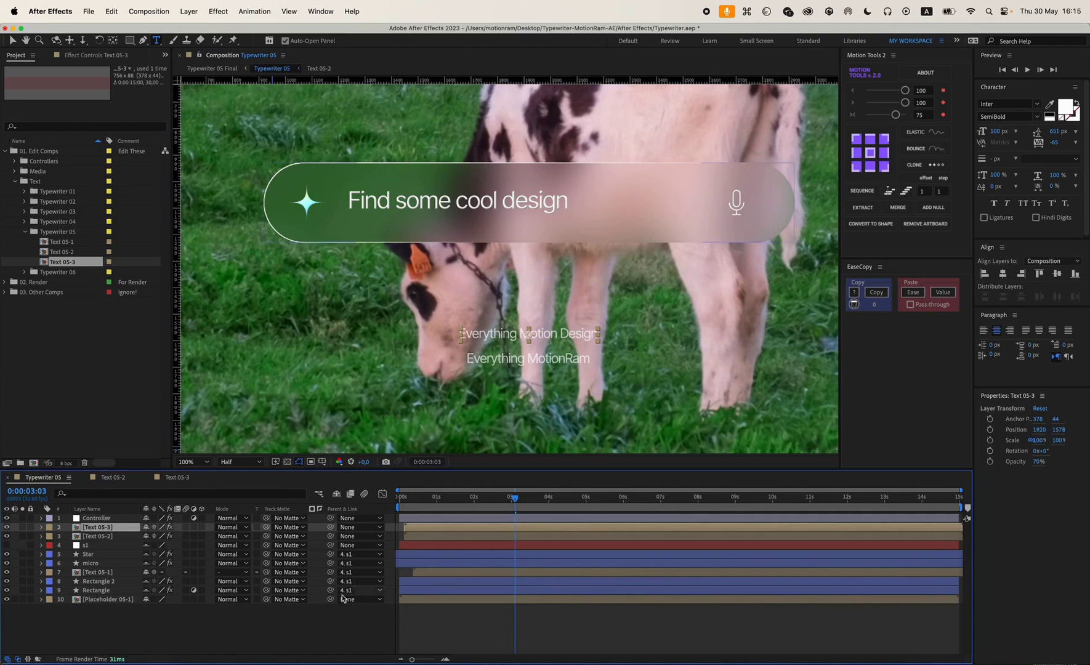
key(v)
click(104, 528)
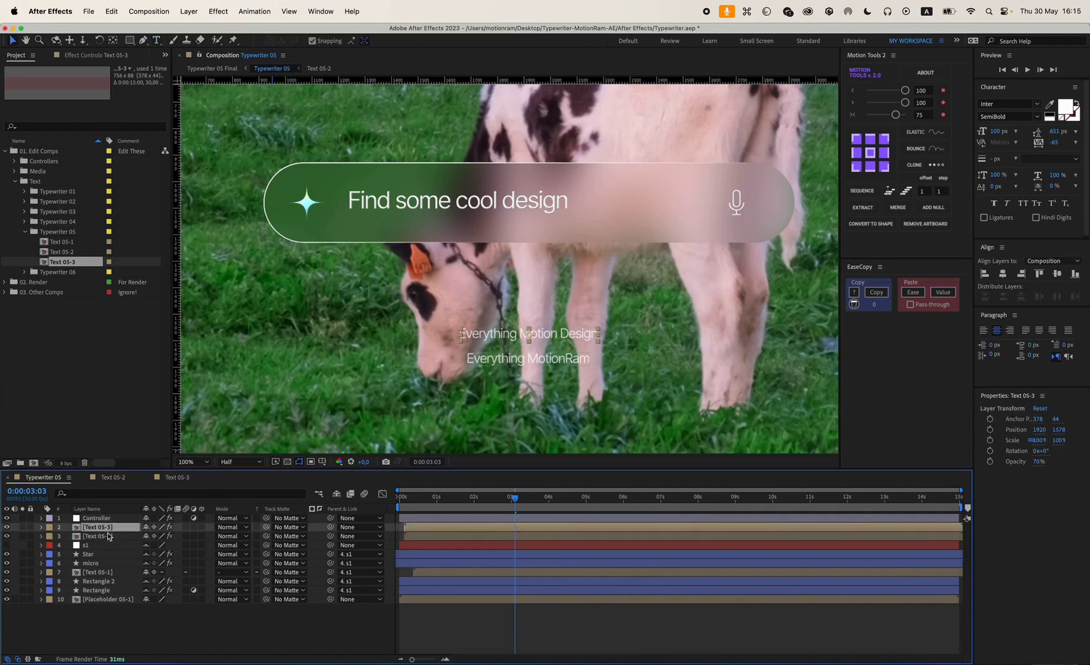
click(107, 536)
click(107, 531)
scroll(578, 312, down, 2)
key(super+shift+a)
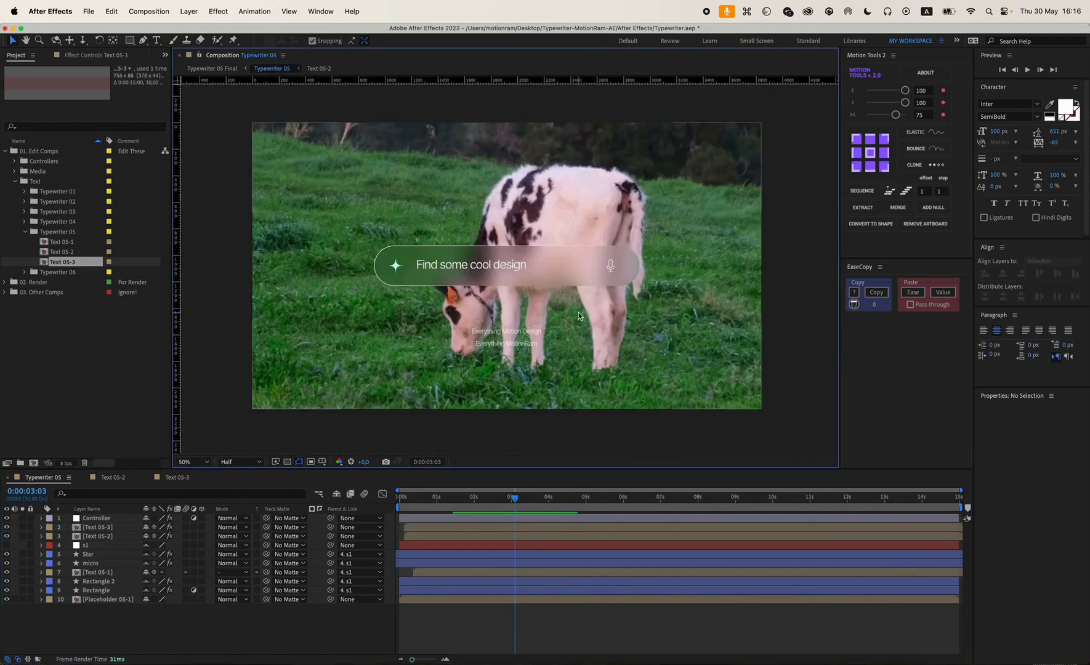